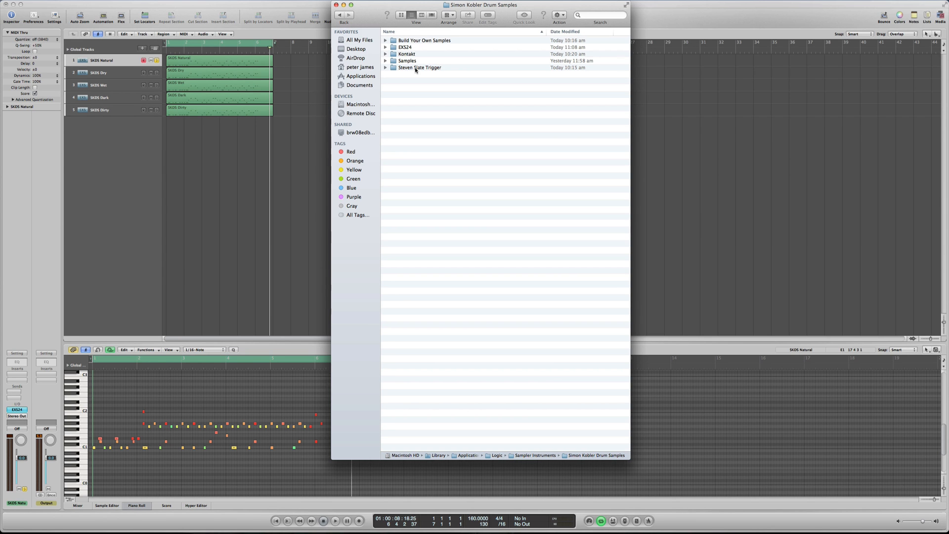
- Examine the Snare A and Snare B samples in the Snares folder of Build Your Own Samples
left_click(386, 42)
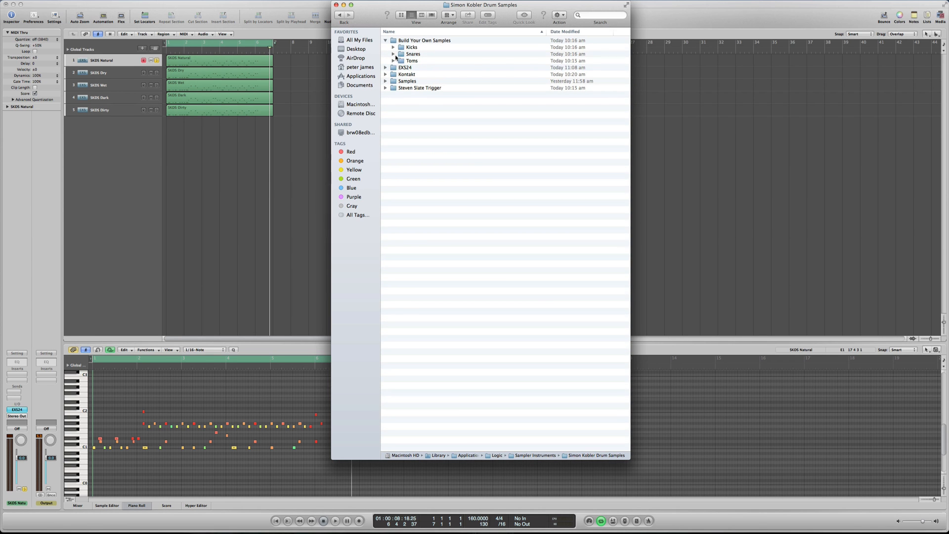
left_click(393, 54)
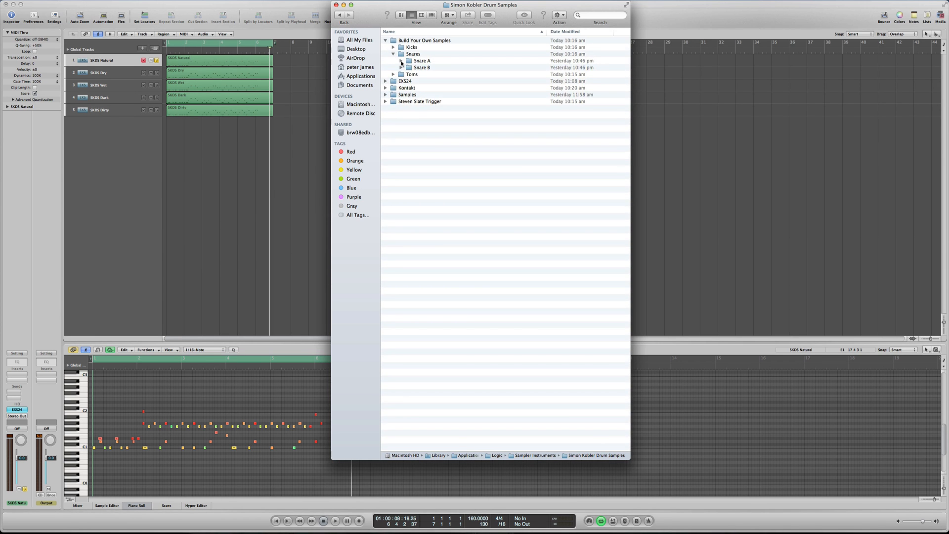
left_click(401, 61)
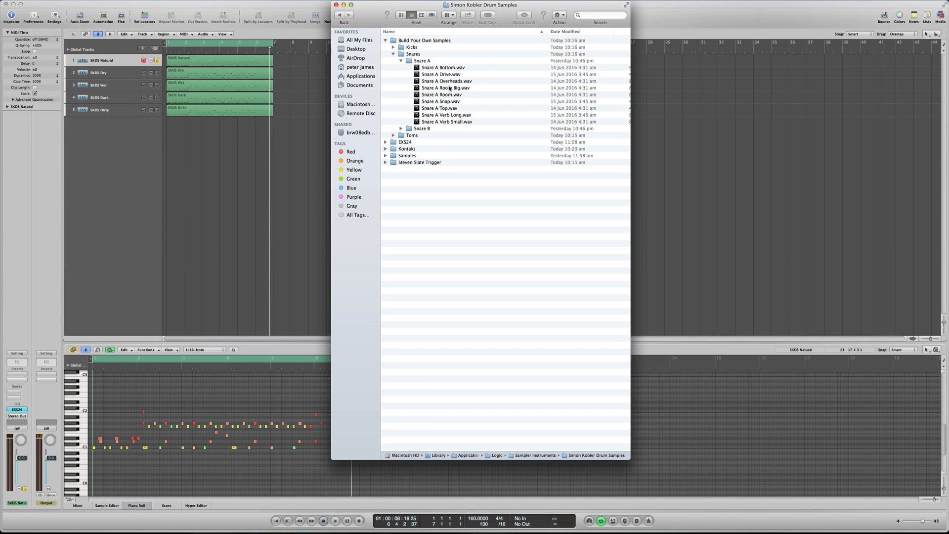
left_click(401, 61)
left_click(401, 68)
left_click(401, 68)
left_click(393, 54)
- Examine the Kick A samples in the Kicks folder of Build Your Own Samples
left_click(393, 48)
left_click(401, 54)
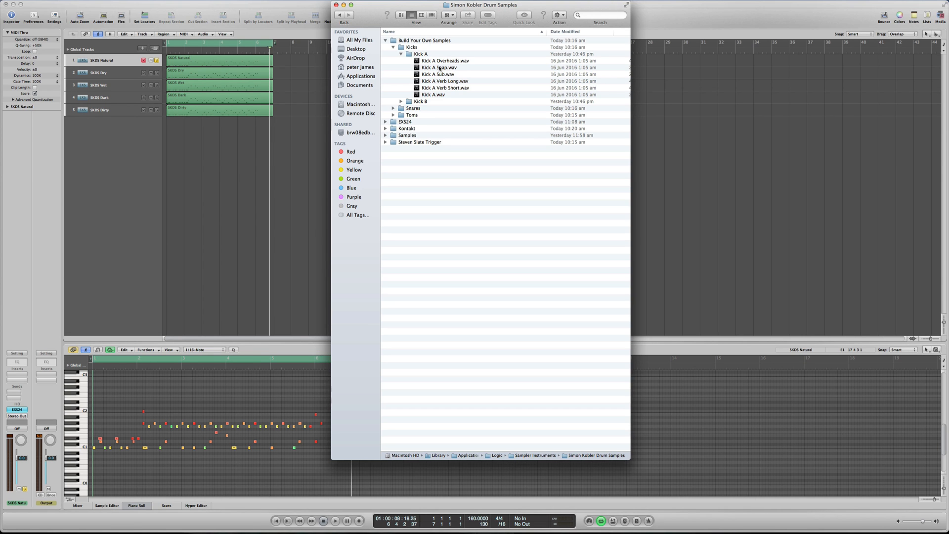
left_click(401, 54)
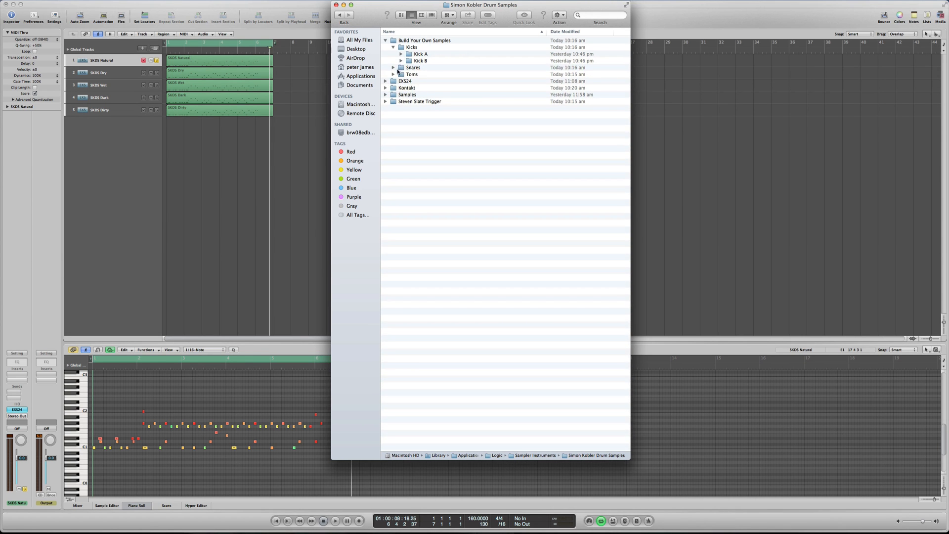
- Examine the Floor samples in the Toms folder, and collapse the Build Your Own Samples folder
left_click(393, 75)
left_click(401, 81)
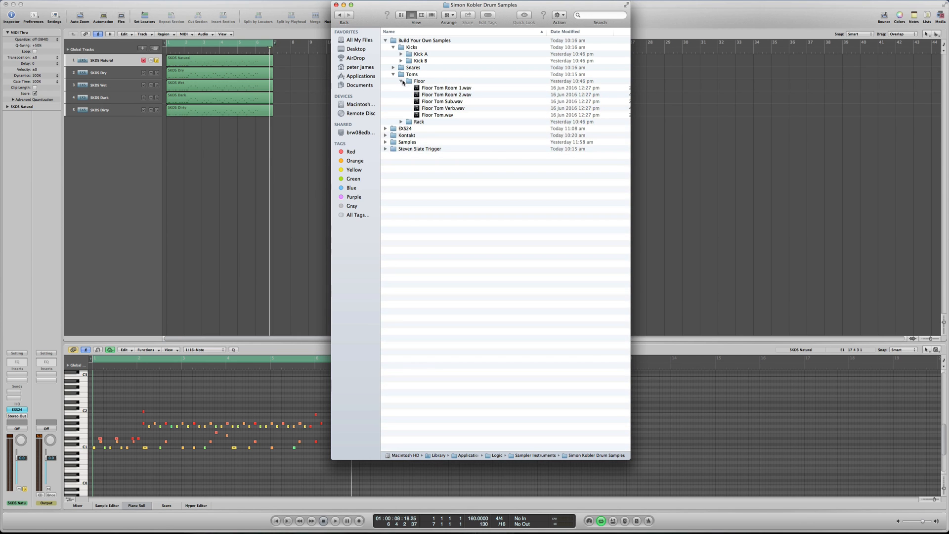
left_click(401, 81)
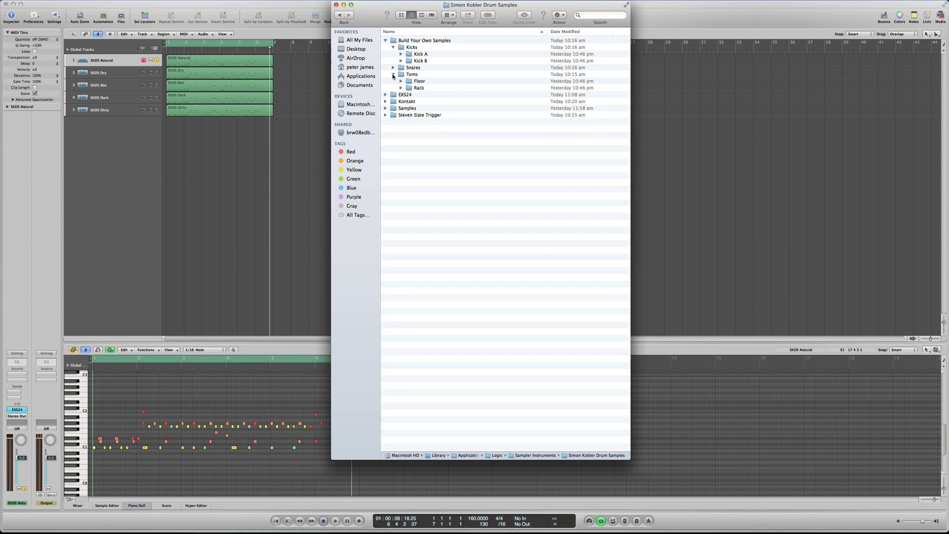
left_click(393, 68)
left_click(393, 48)
left_click(394, 54)
left_click(393, 61)
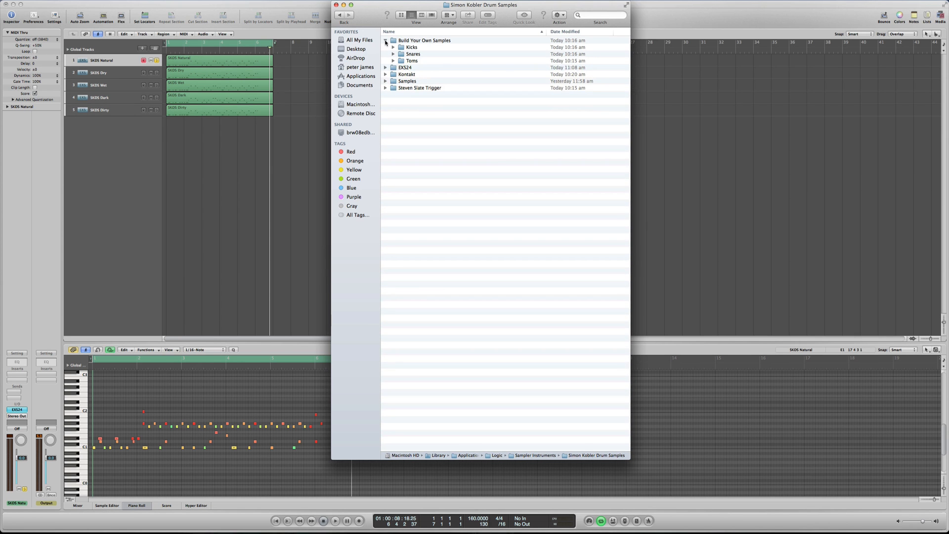
left_click(386, 41)
- Switch to the SKDS Gear List document to review the drum kit details, and return to the sample folder
mouse_move(948, 533)
left_click(658, 420)
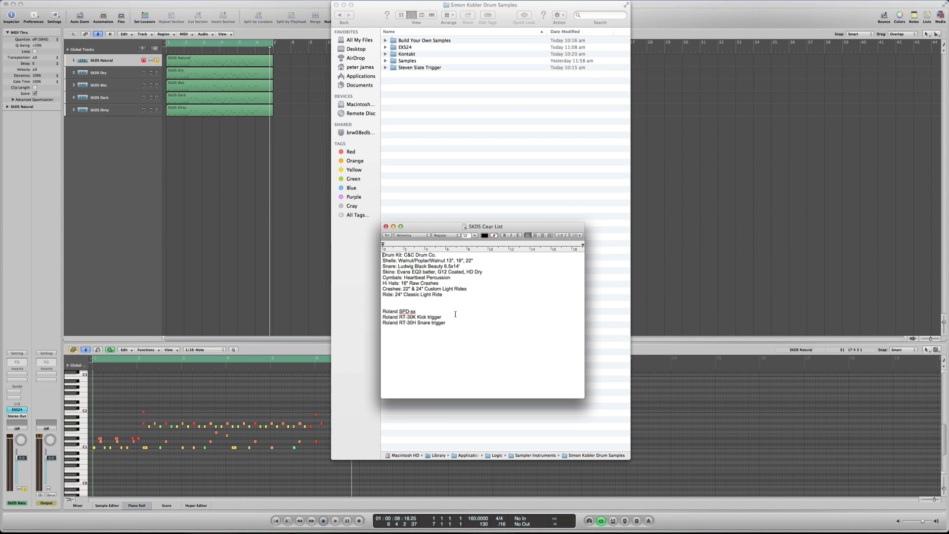
left_click(457, 156)
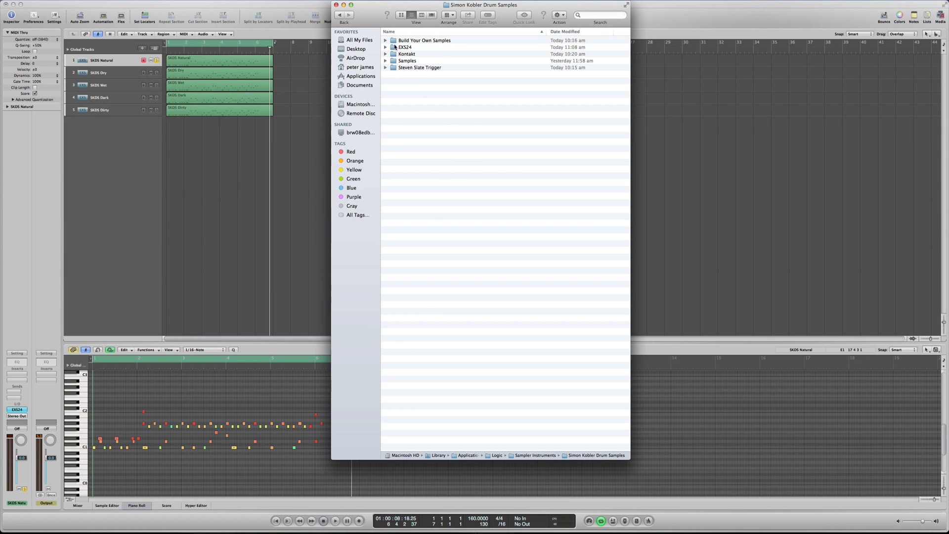
- Switch to Logic Pro and play the soloed SKDS Natural track
scroll(430, 89, "right", 1)
scroll(419, 91, "left", 1)
left_click(184, 139)
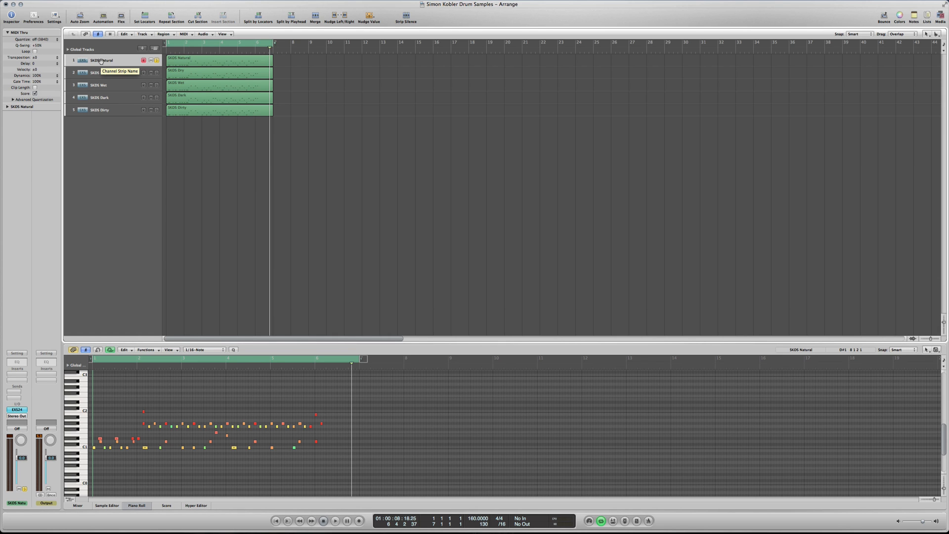
key("space")
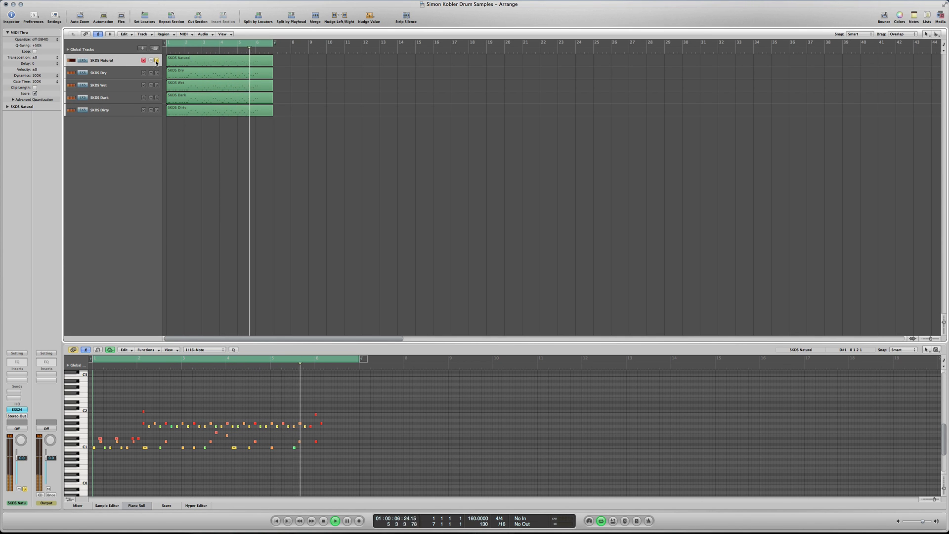
- Turn off solo on SKDS Natural and audition the SKDS Dry track in solo
left_click(157, 61)
left_click(156, 73)
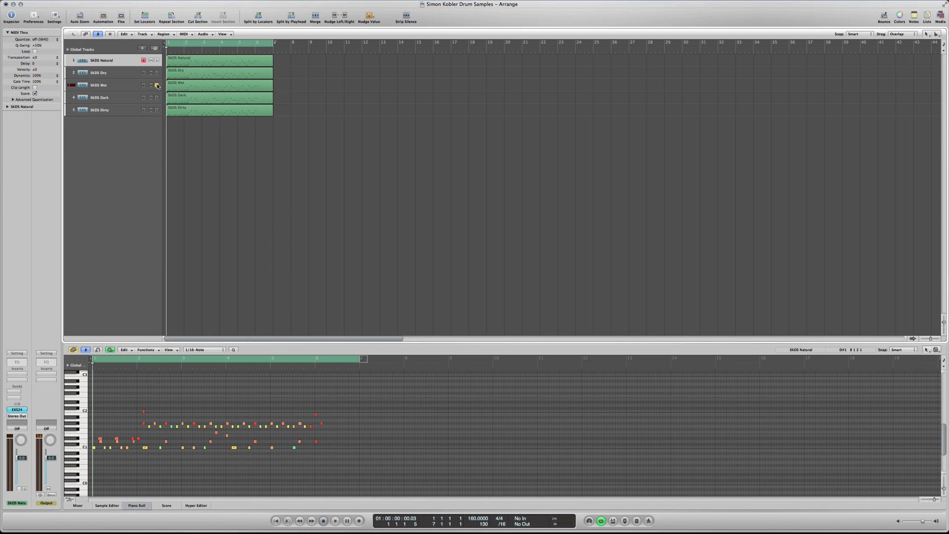
key("space")
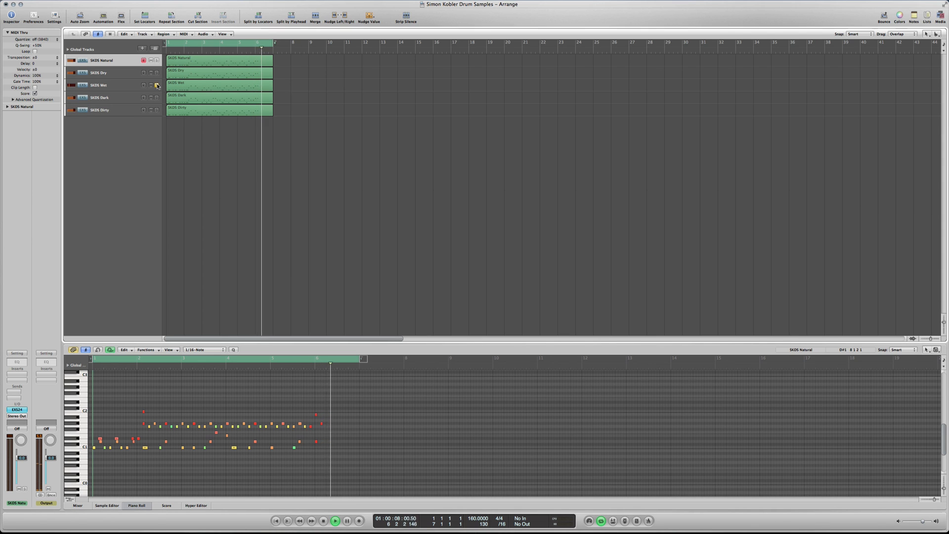
- Move the solo from SKDS Wet to SKDS Dark for playback, and leave only SKDS Dirty soloed
key("space")
left_click(158, 86)
left_click(157, 97)
key("space")
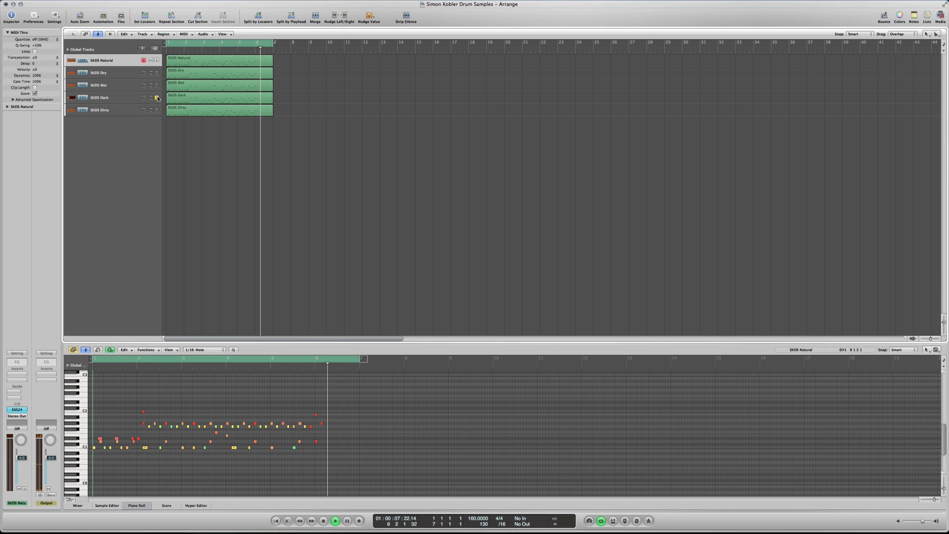
left_click(157, 97)
left_click(157, 110)
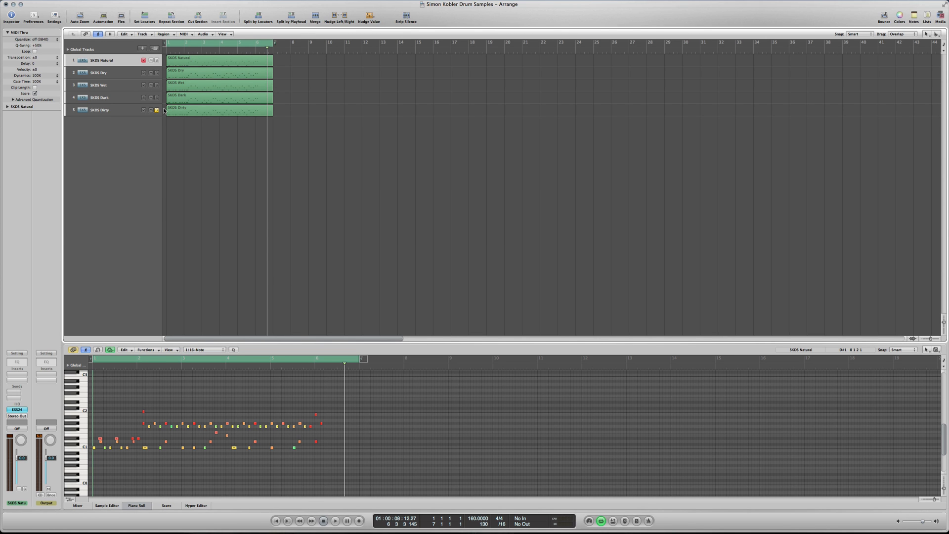
- Switch to Finder and examine the Snare B Dark samples inside the Samples folder's Snare subfolder
key("ctrl+Up")
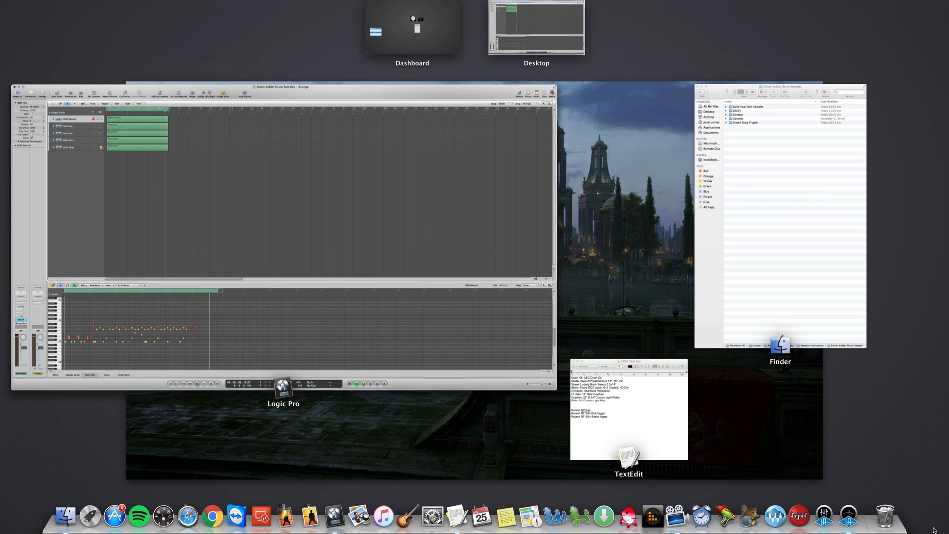
left_click(754, 176)
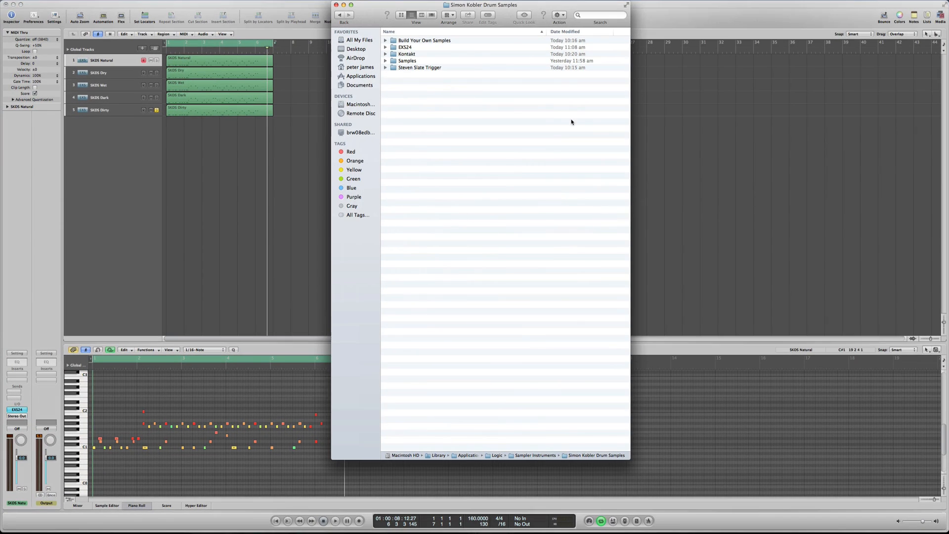
left_click(385, 61)
left_click(394, 88)
left_click(401, 101)
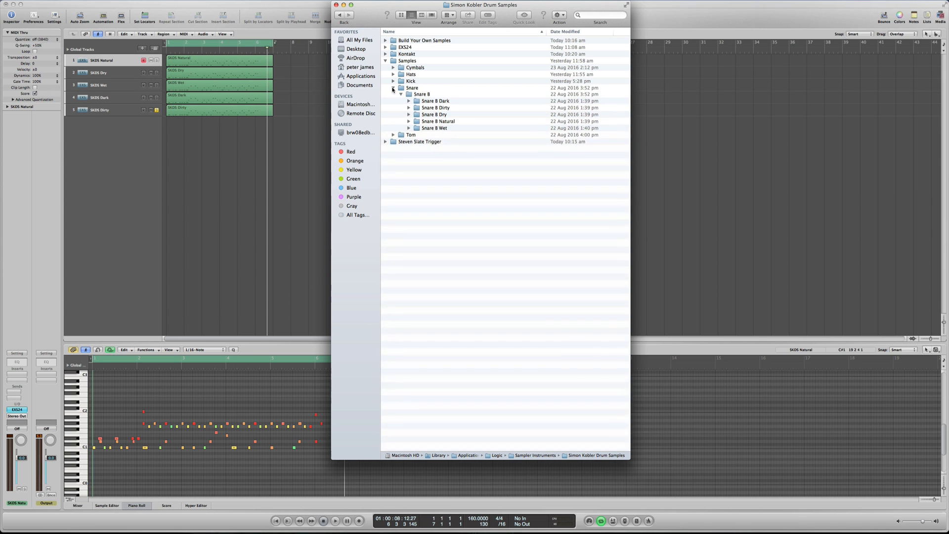
left_click(409, 108)
left_click(409, 108)
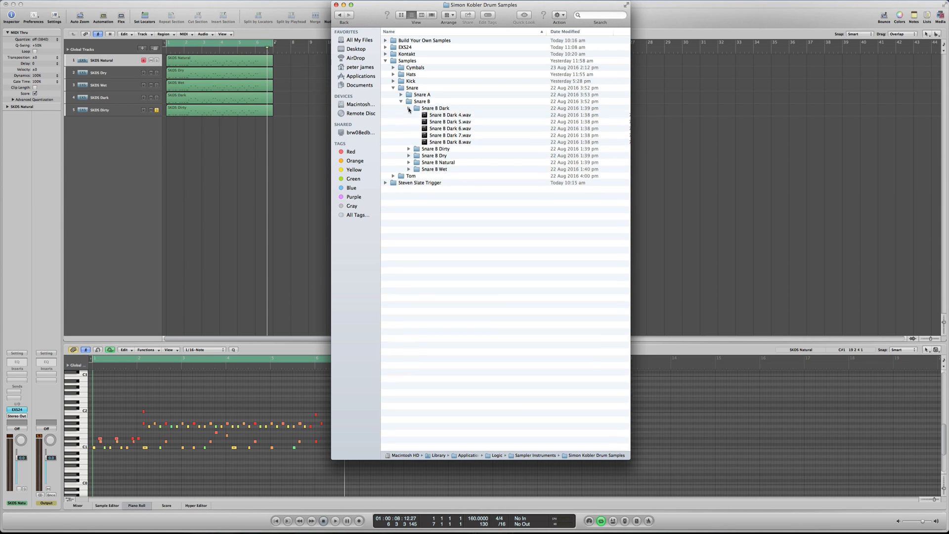
left_click(401, 102)
left_click(394, 88)
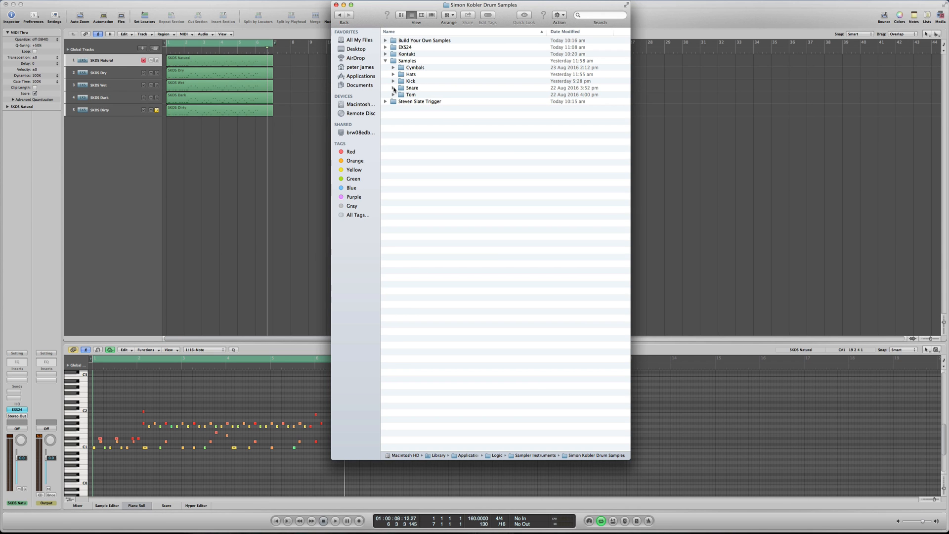
left_click(386, 60)
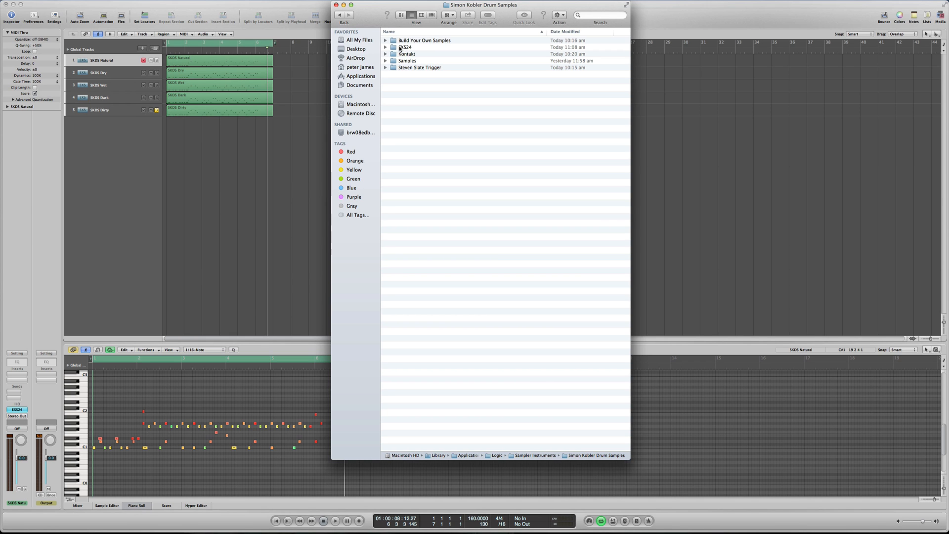
- View the EXS24 instrument files, and reopen the Simon Kobler Drum Samples folder from Sampler Instruments
left_click(385, 47)
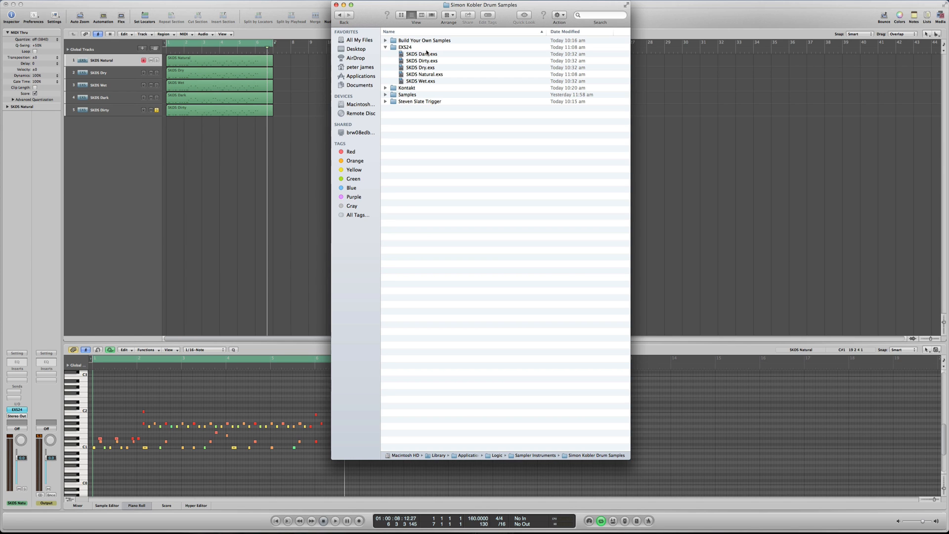
left_click(340, 17)
left_click(341, 17)
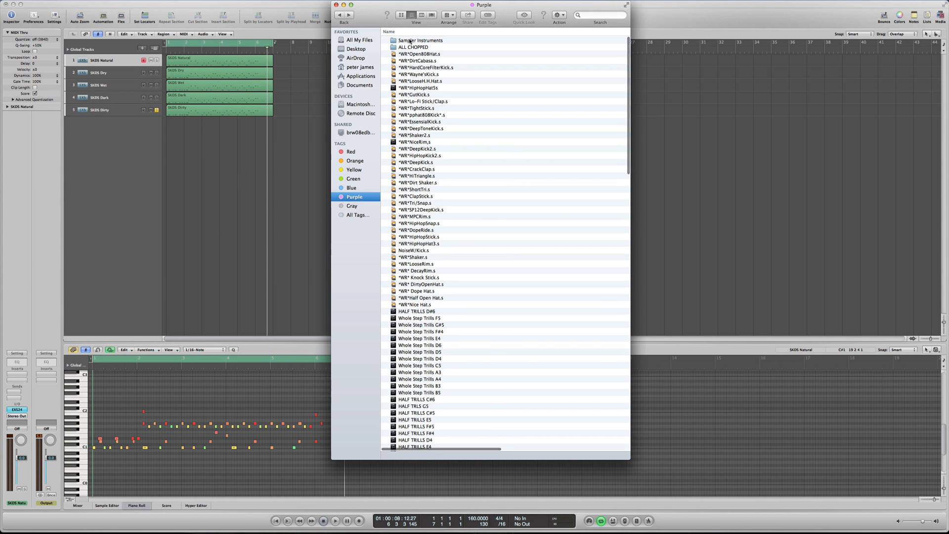
double_click(410, 41)
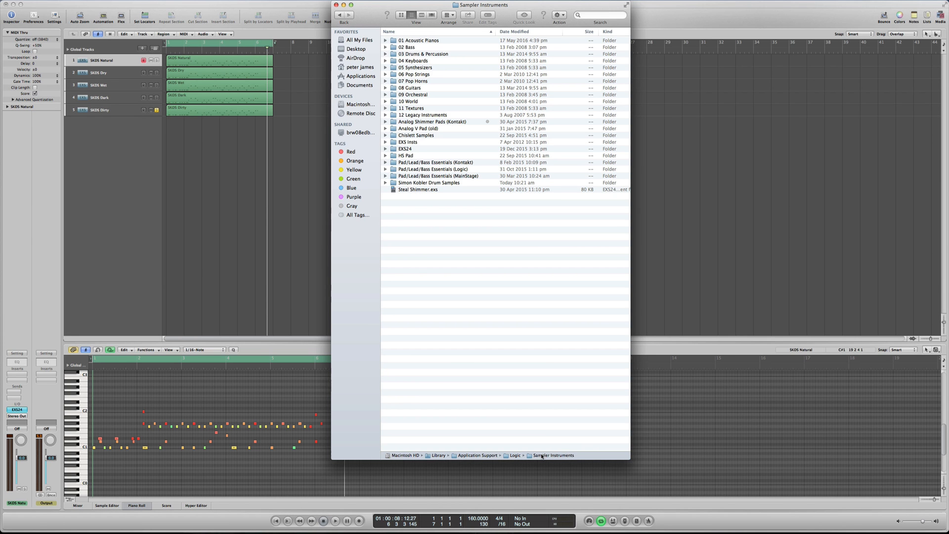
double_click(413, 183)
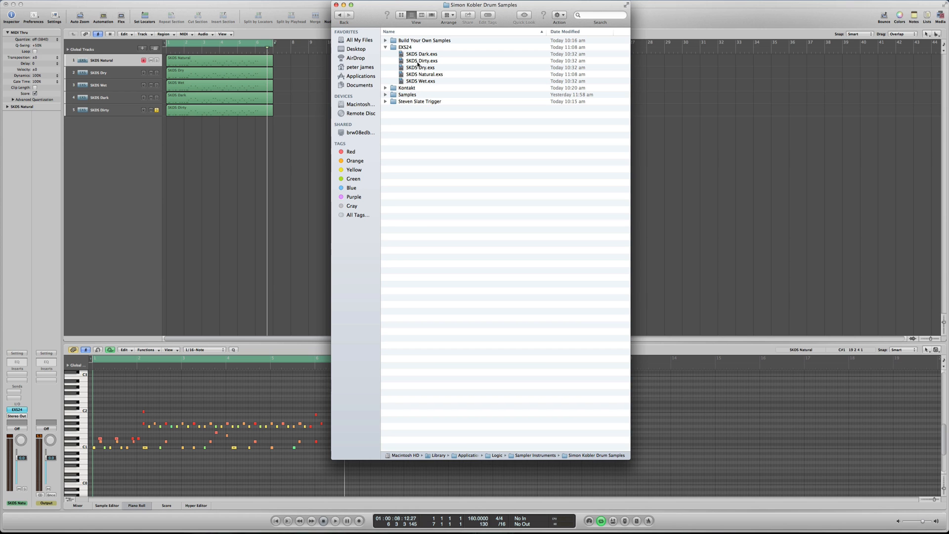
- Collapse the EXS24 folder and expand Snare A in the Snares folder of Build Your Own Samples
left_click(386, 47)
left_click(385, 41)
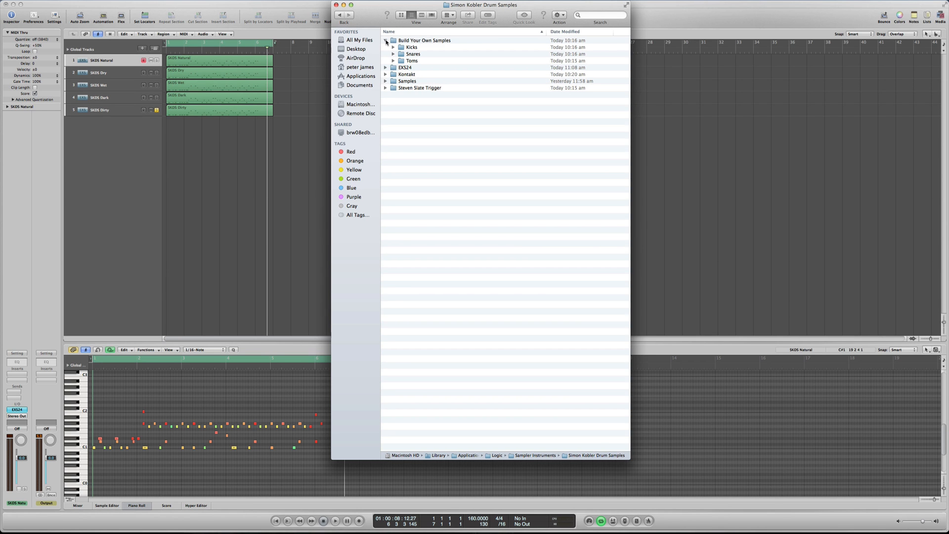
left_click(394, 54)
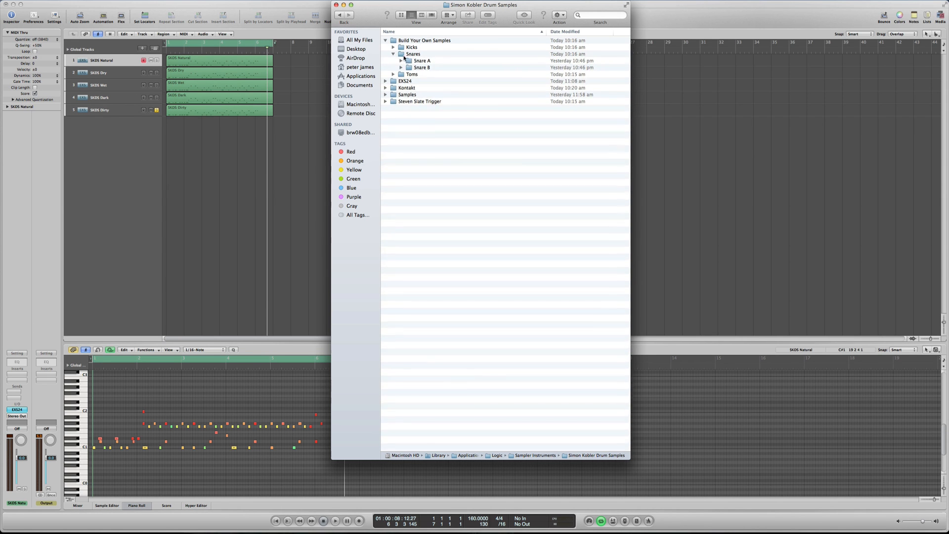
left_click(401, 61)
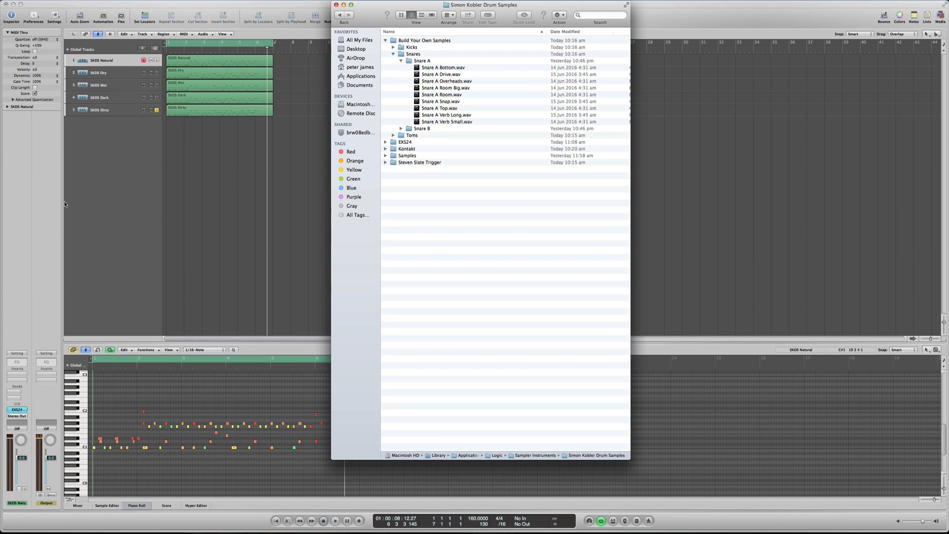
- Switch to Logic Pro, create one mono audio track and move it below the SKDS Dirty track
left_click(142, 124)
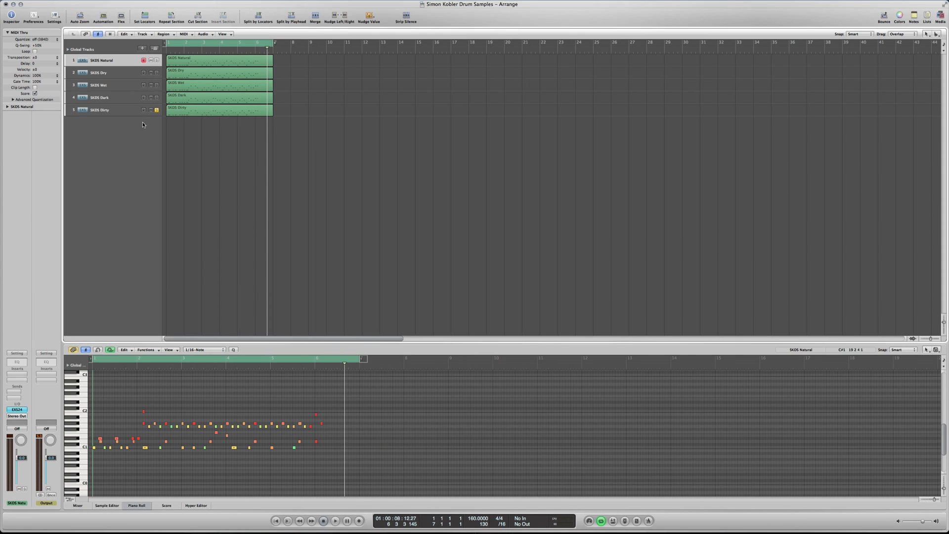
left_click(142, 48)
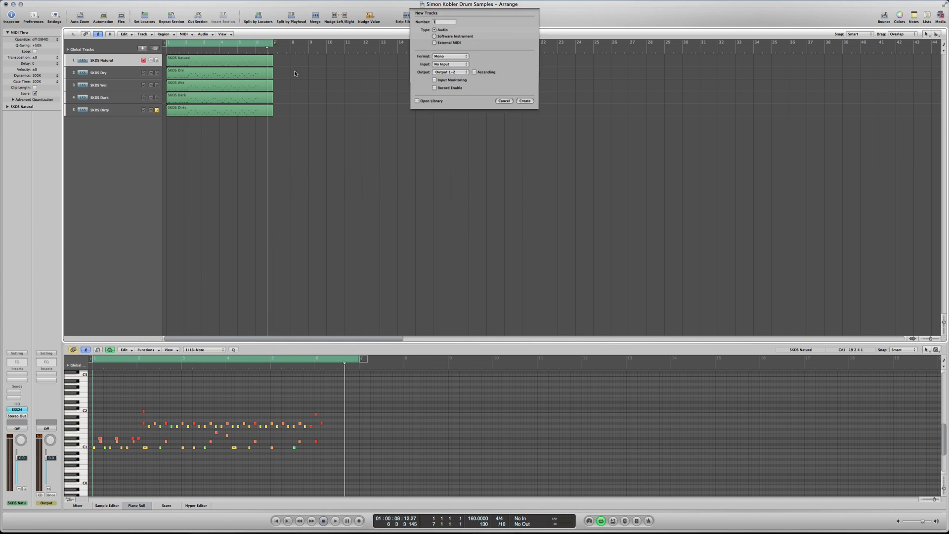
left_click(525, 104)
left_click_drag(126, 72, 120, 152)
- Add all the Snare A samples from Finder to the start of the Logic Pro arrangement, creating new tracks for them
mouse_move(948, 533)
left_click(775, 309)
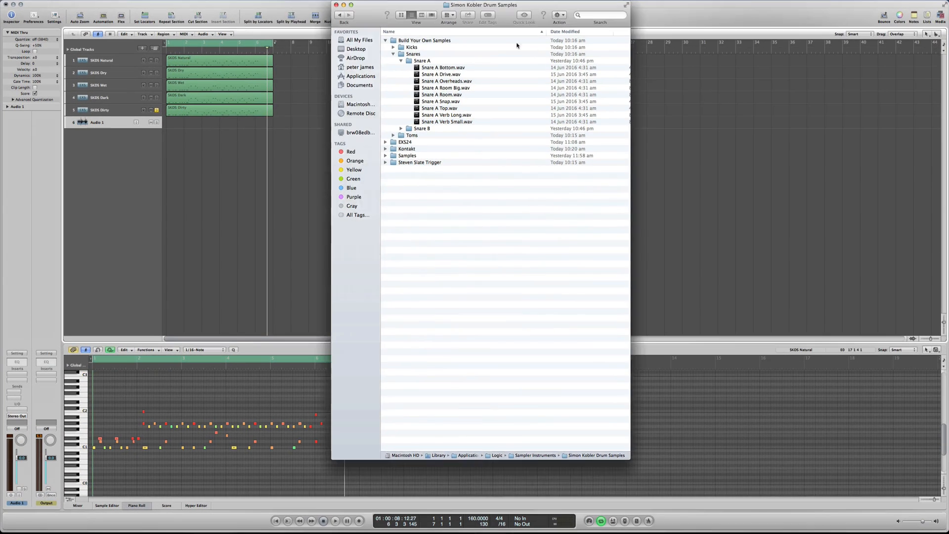
left_click(456, 67)
left_click(456, 122, "shift")
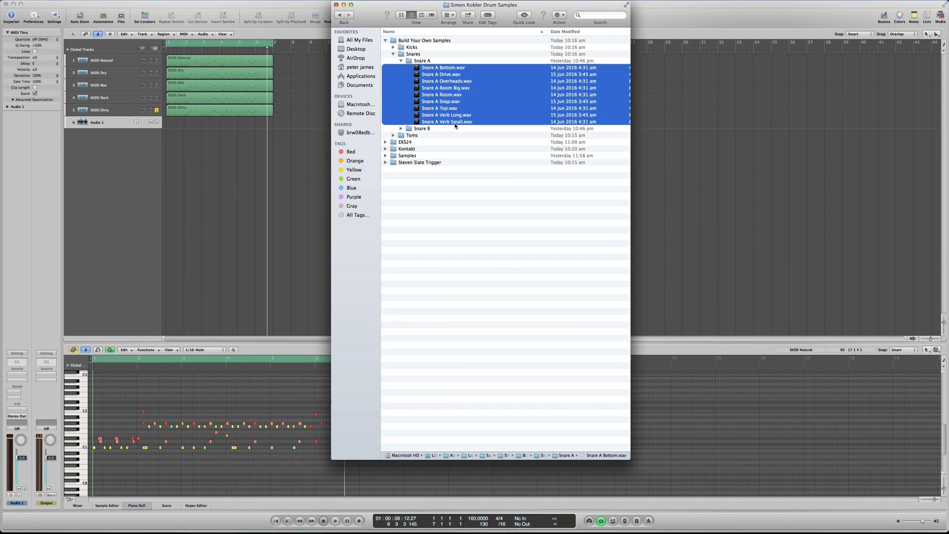
left_click_drag(441, 68, 175, 120)
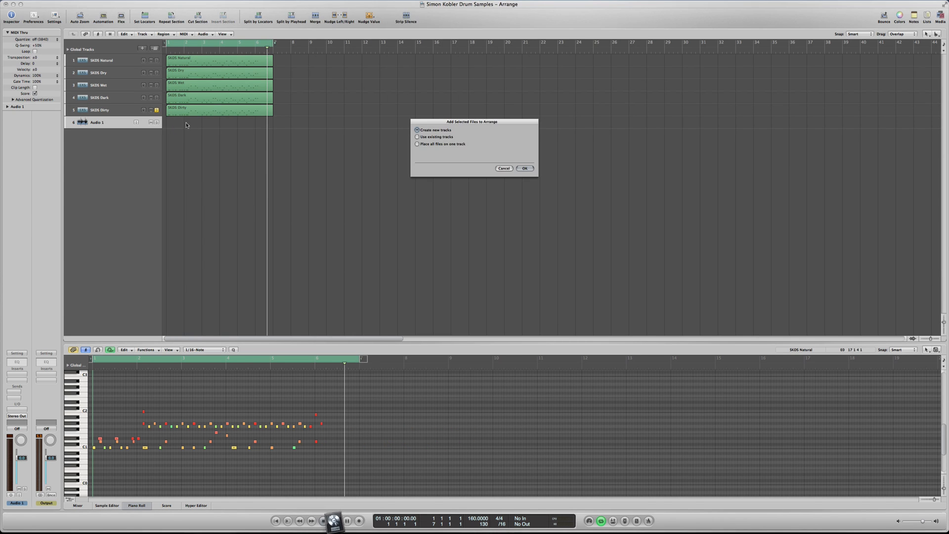
left_click(523, 169)
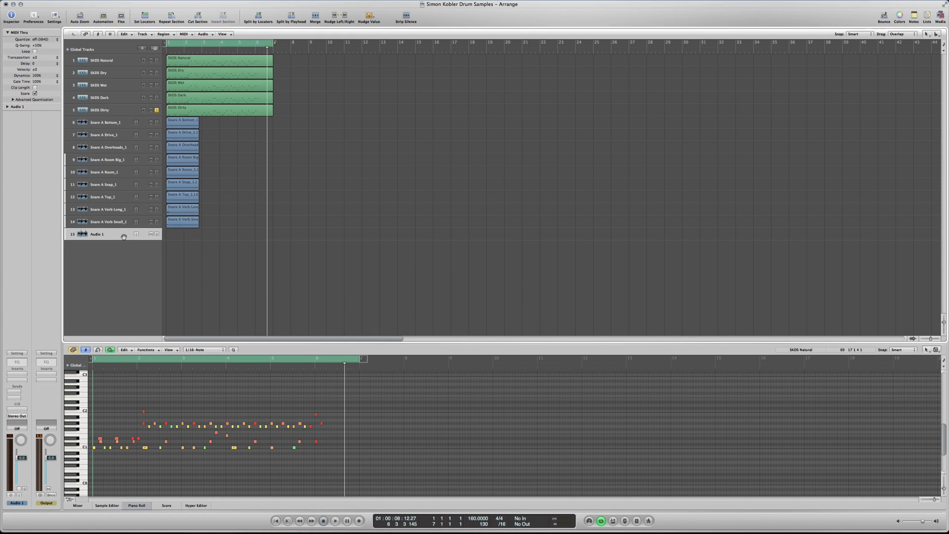
- Unsolo SKDS Dirty and mute all five SKDS tracks, and lower the Snare A and Audio 1 mixer faders together to -7.6 dB
left_click(157, 110)
left_click_drag(151, 109, 155, 62)
left_click(78, 506)
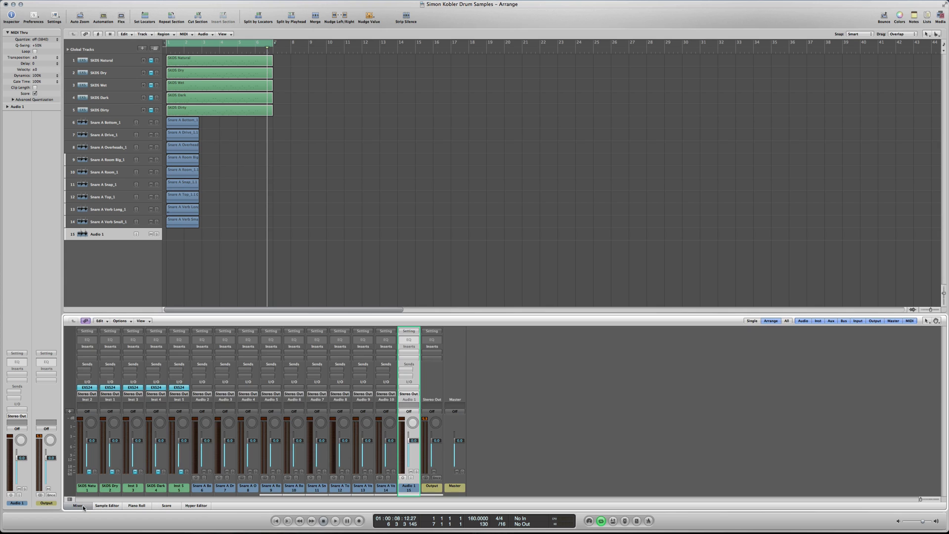
left_click_drag(208, 380, 404, 389)
left_click_drag(410, 440, 410, 451)
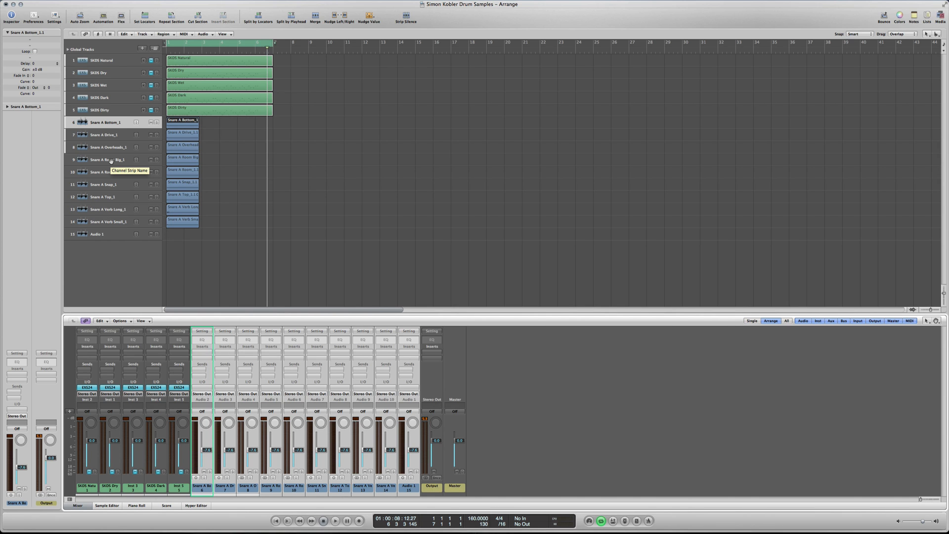
- Move Snare A Top above Bottom and Snap directly below Bottom, and shorten the cycle range to match the snare regions' length
left_click_drag(110, 198, 113, 124)
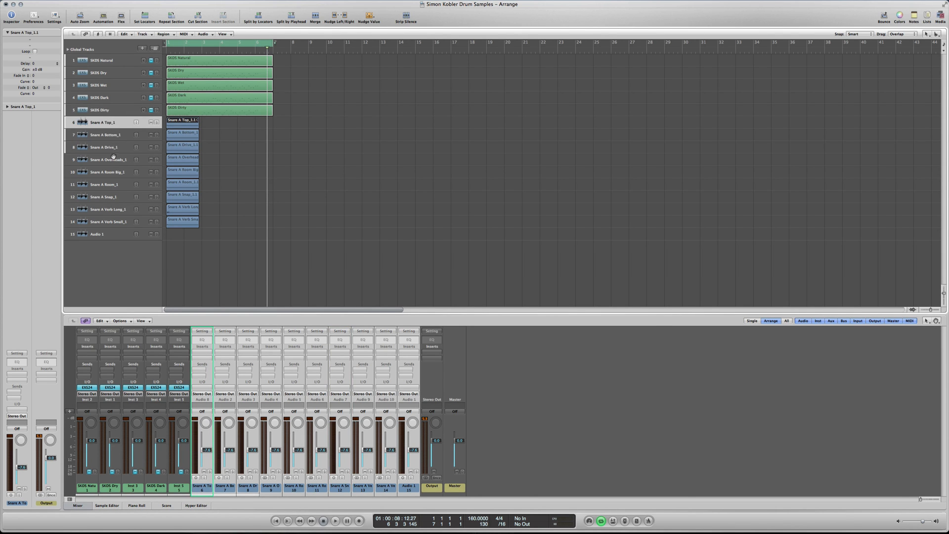
left_click_drag(115, 198, 117, 146)
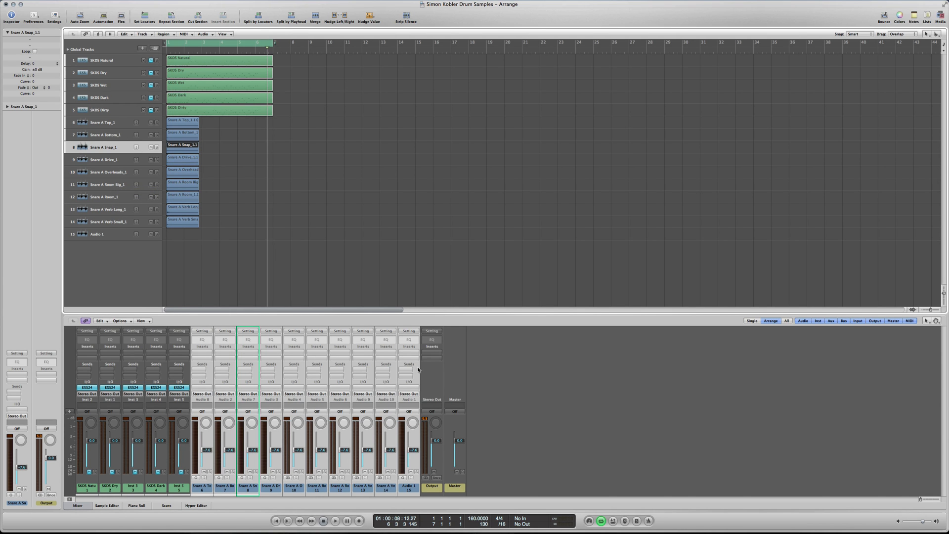
left_click(433, 387)
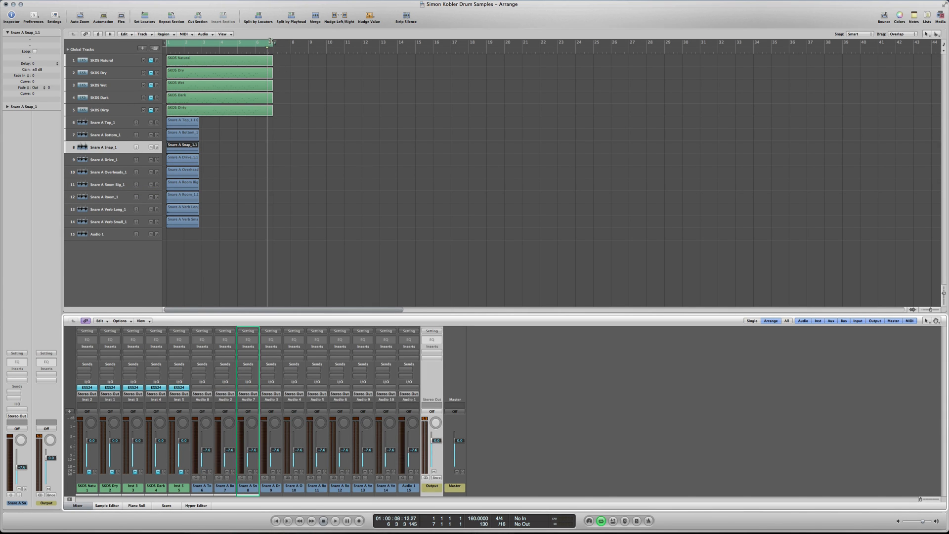
left_click_drag(269, 43, 198, 56)
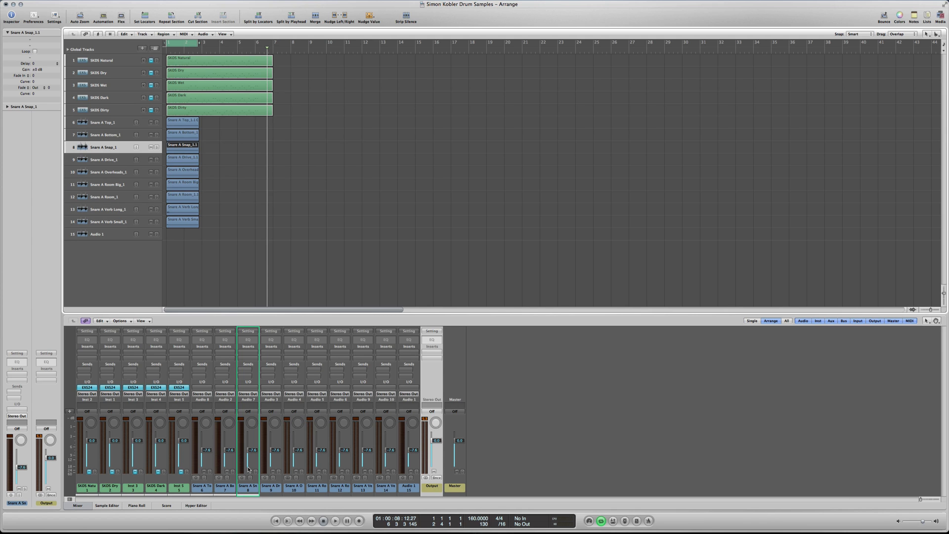
- Pull the Snare A Room Big, Room, Verb Long and Verb Small faders fully down
left_click(253, 452)
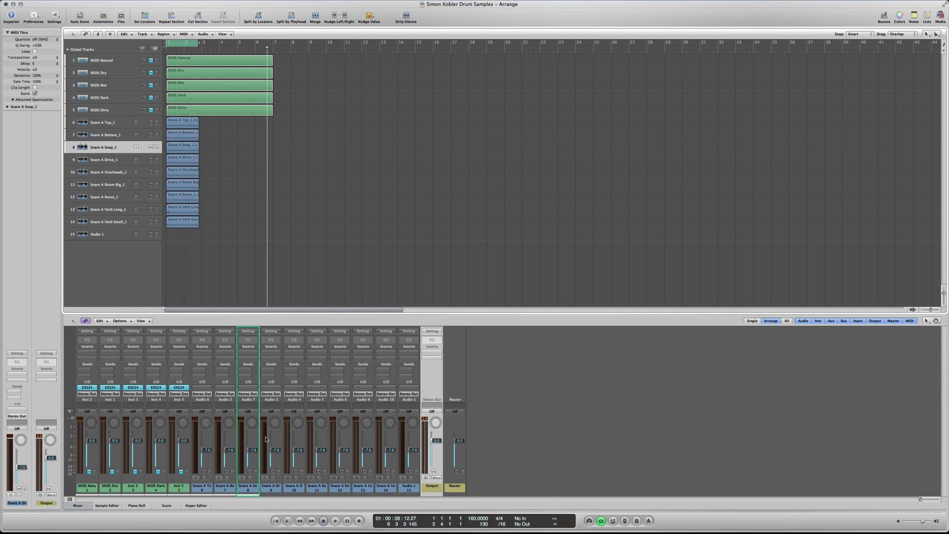
left_click_drag(350, 450, 392, 466)
left_click_drag(322, 450, 321, 465)
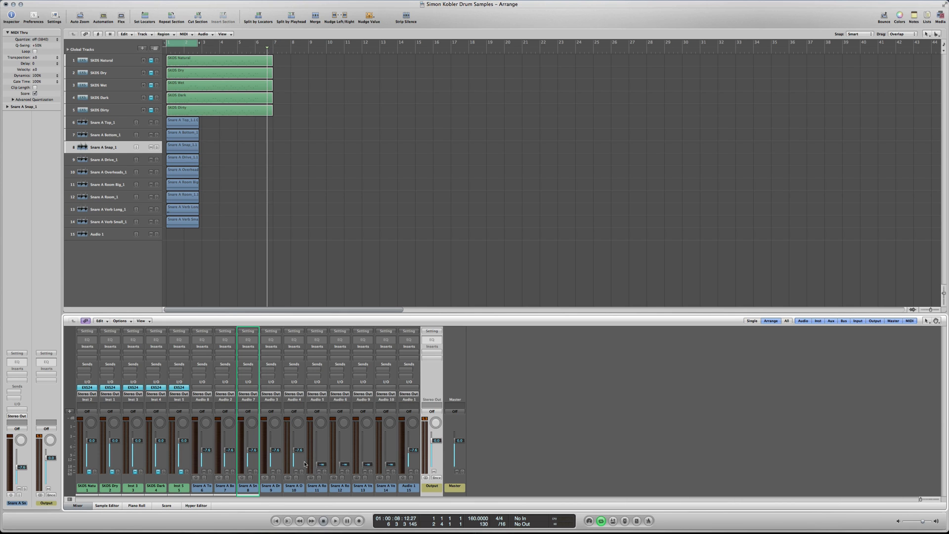
- Loop the snare, audition the Snap layer louder and with its fader fully down, and raise the Drive fader to about +2.2 dB
key("space")
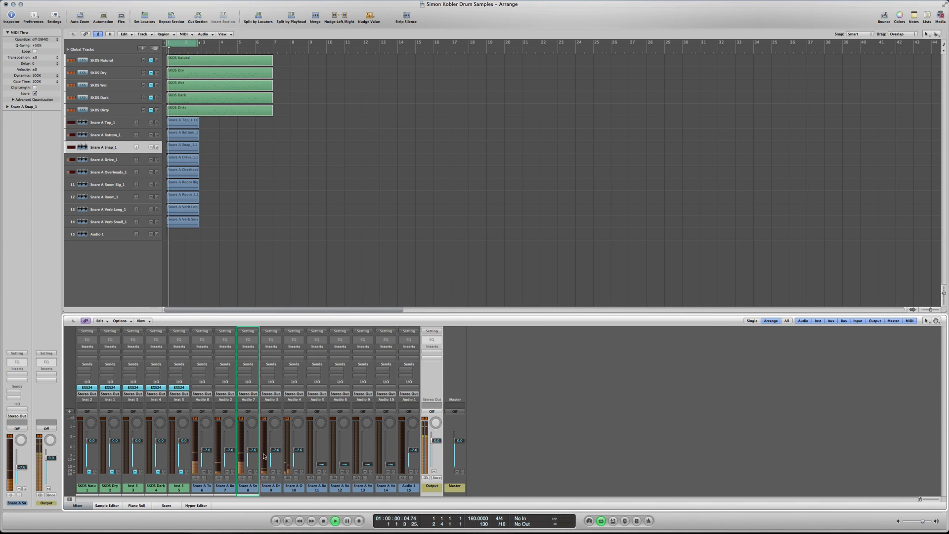
left_click_drag(248, 453, 248, 440)
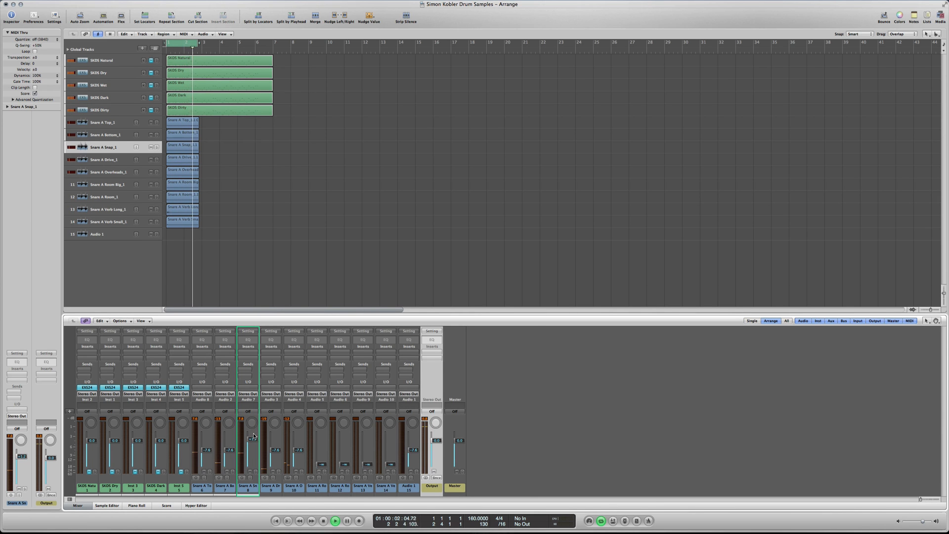
left_click_drag(262, 441, 258, 521)
left_click_drag(276, 451, 276, 439)
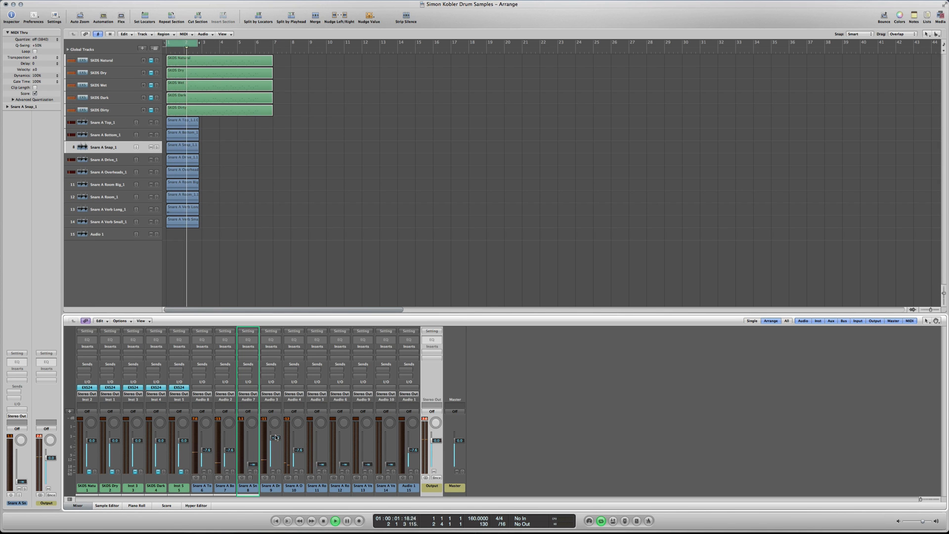
- Blend the Snare A room and verb layers back in at low levels, raise the Bottom fader, and stop playback
left_click_drag(321, 465, 391, 451)
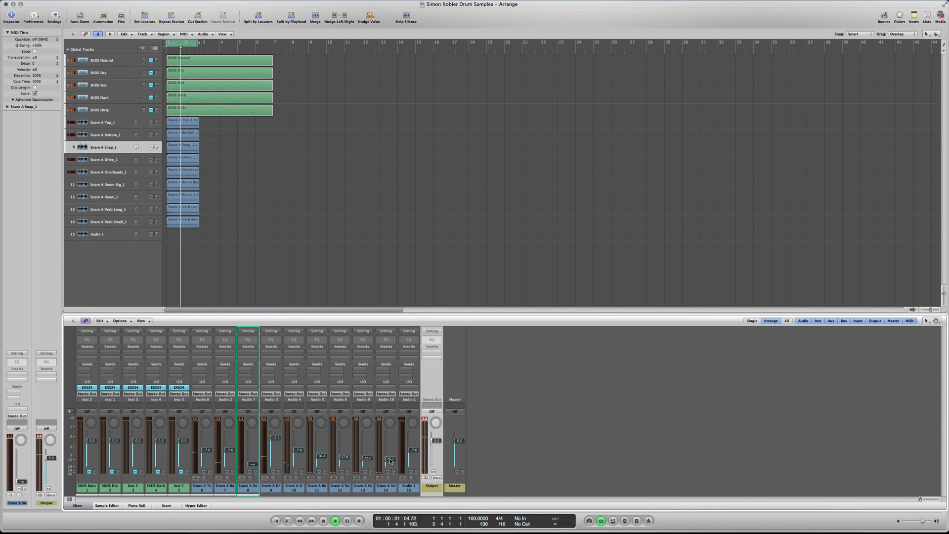
left_click_drag(226, 449, 226, 435)
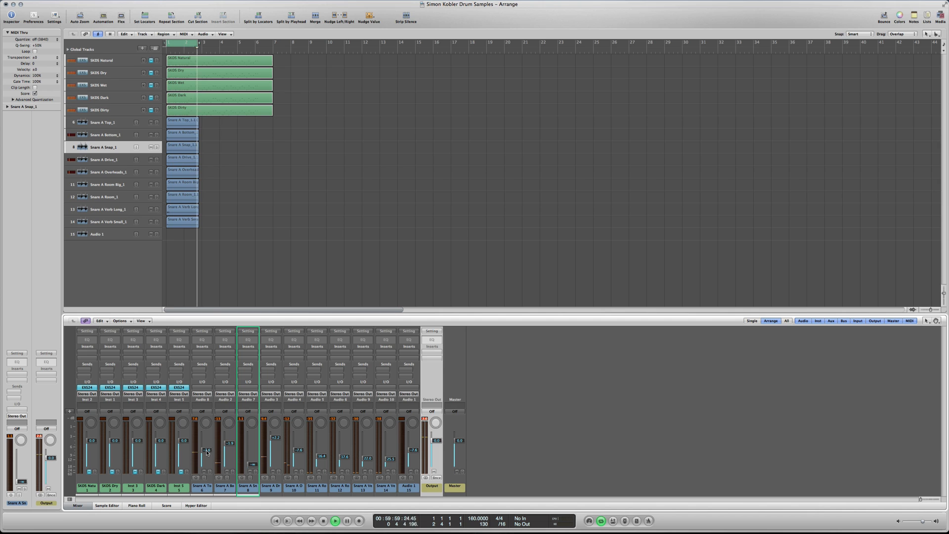
key("space")
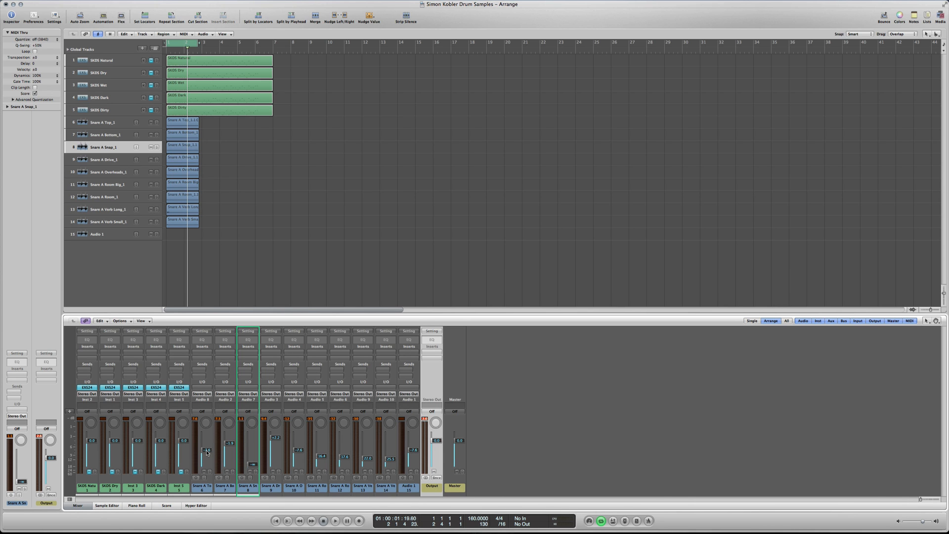
- Switch to Finder, collapse Snare A, and expand Kick A in the Kicks folder of Build Your Own Samples
key("ctrl+Up")
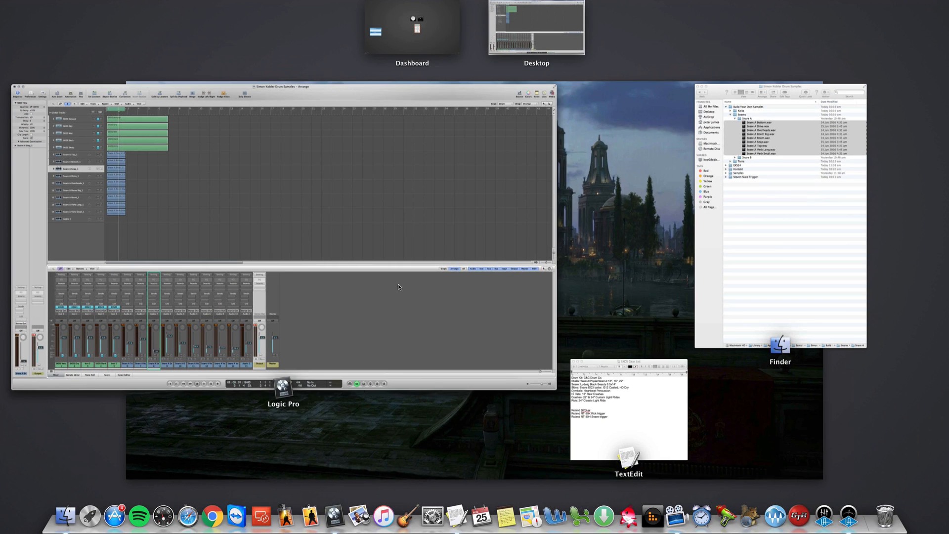
left_click(799, 262)
left_click(401, 60)
left_click(394, 47)
left_click(402, 53)
- Add all six Kick A samples to the start of the Logic Pro arrangement below the snare tracks, creating new tracks for them
left_click(430, 62)
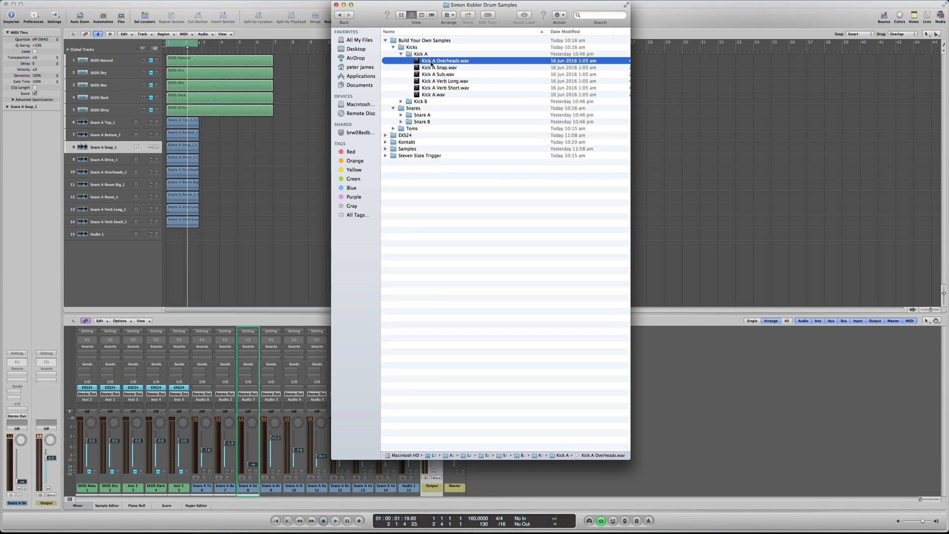
left_click(432, 95, "shift")
left_click_drag(432, 96, 171, 236)
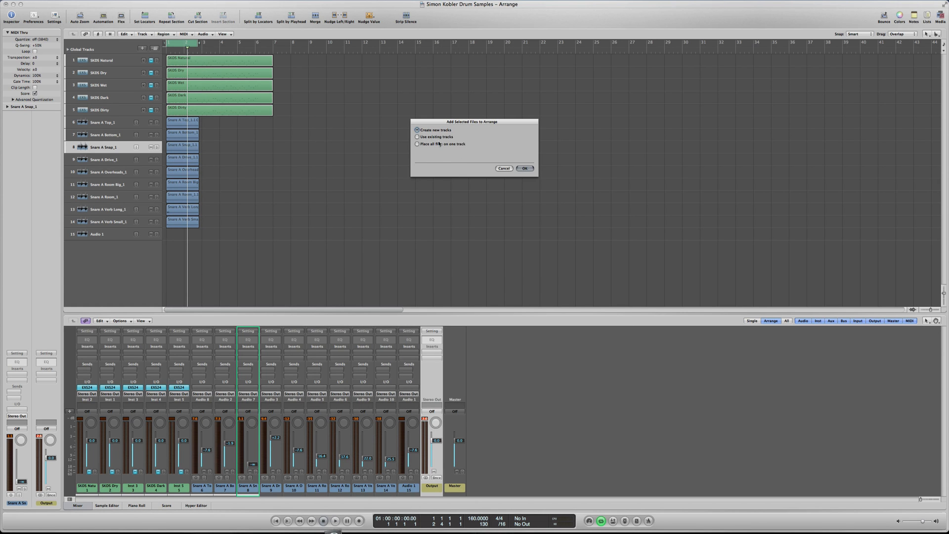
left_click(525, 169)
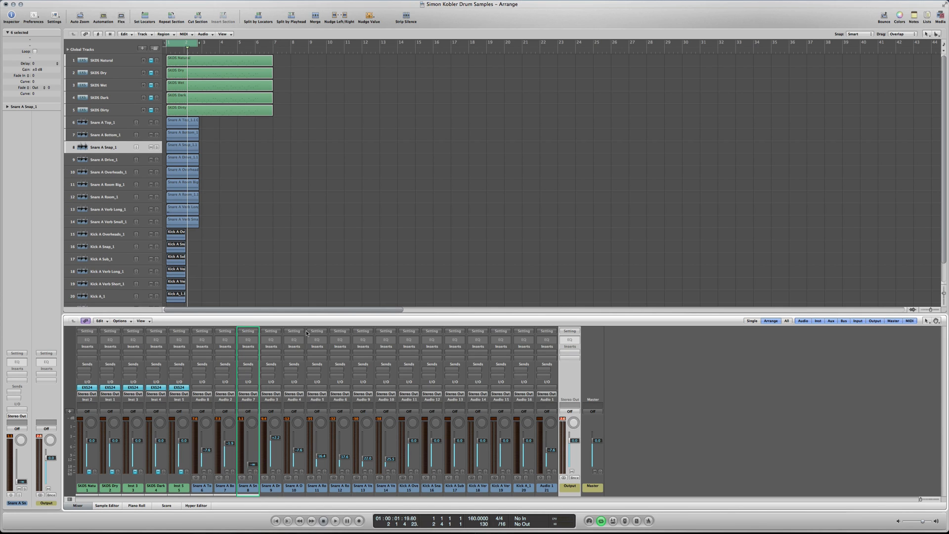
- Solo the six Kick A tracks, lower their faders together to about -7 dB, and play the kick in the loop
left_click_drag(157, 235, 161, 298)
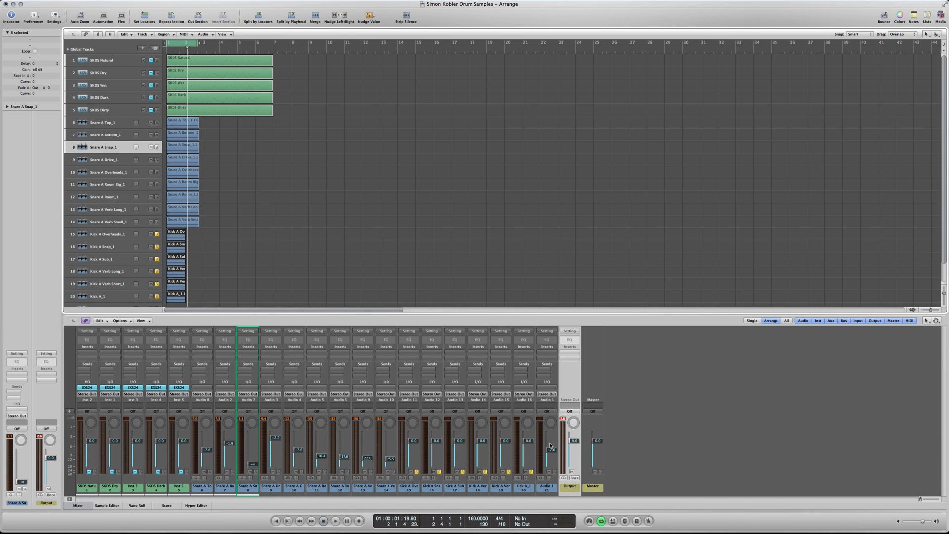
left_click_drag(530, 383, 418, 390)
left_click_drag(413, 441, 414, 452)
key("space")
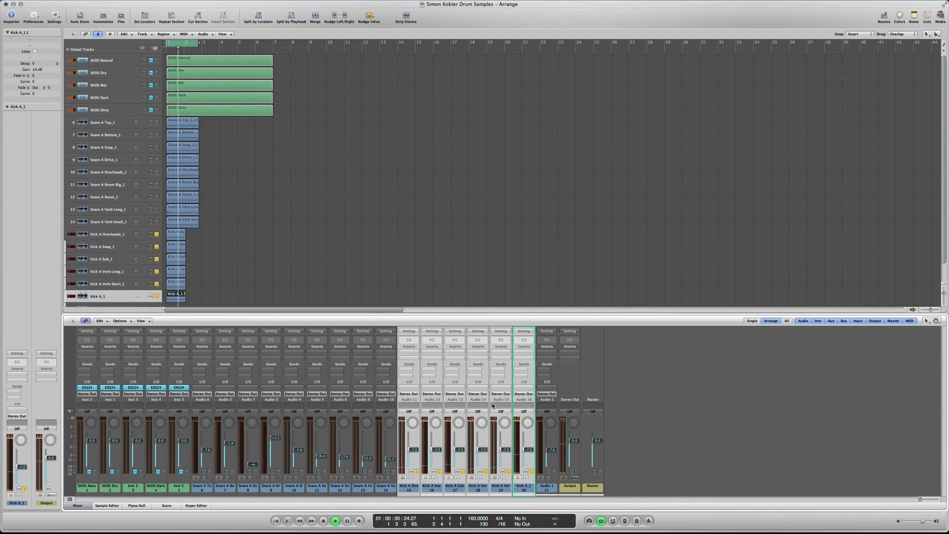
left_click(556, 383)
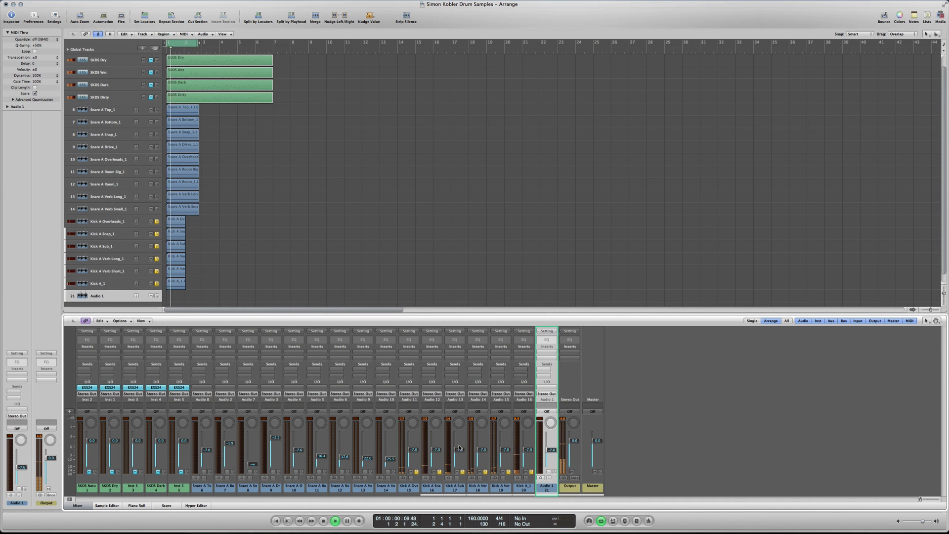
- Rebalance the looping kick by auditioning the Sub and Snap layers up and fully down, raise the main Kick A fader slightly, and stop playback
left_click_drag(460, 452, 460, 438)
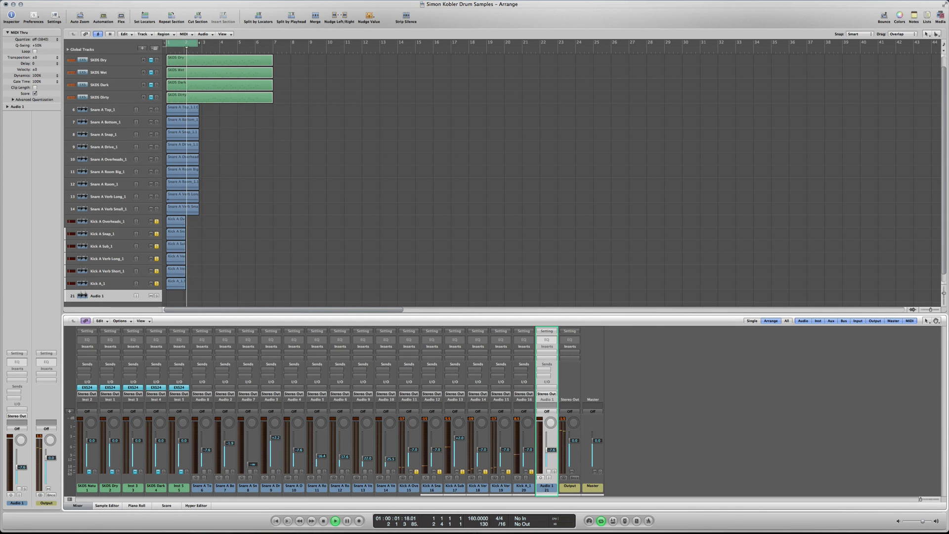
left_click_drag(460, 439, 463, 533)
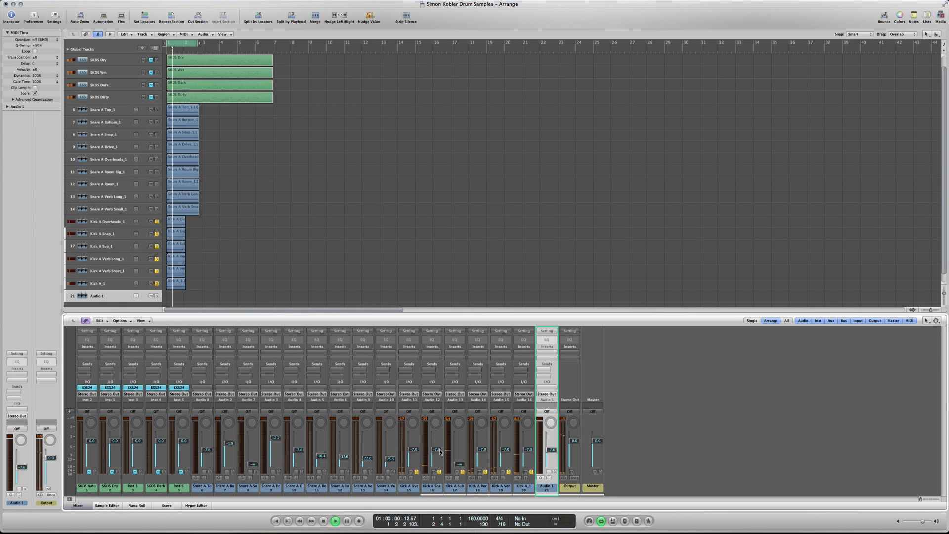
left_click_drag(439, 453, 437, 436)
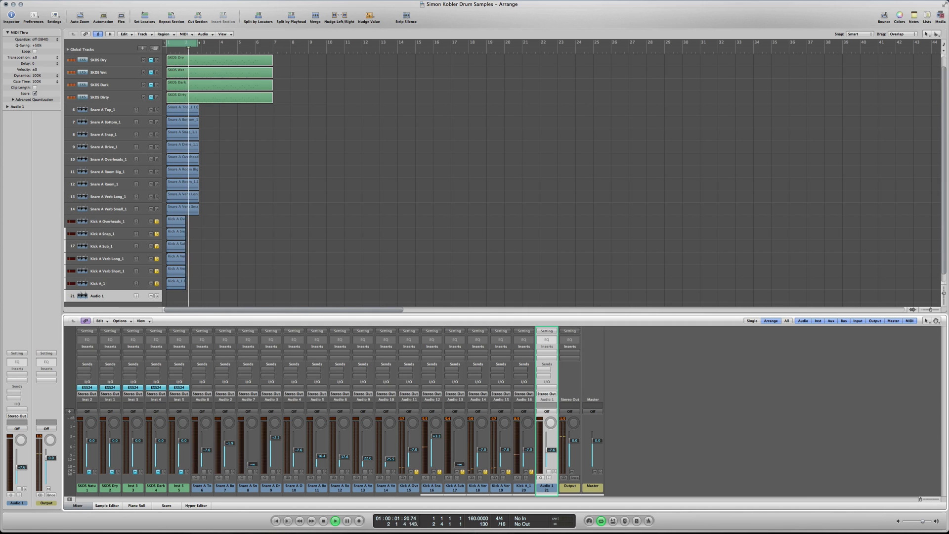
left_click_drag(437, 436, 439, 531)
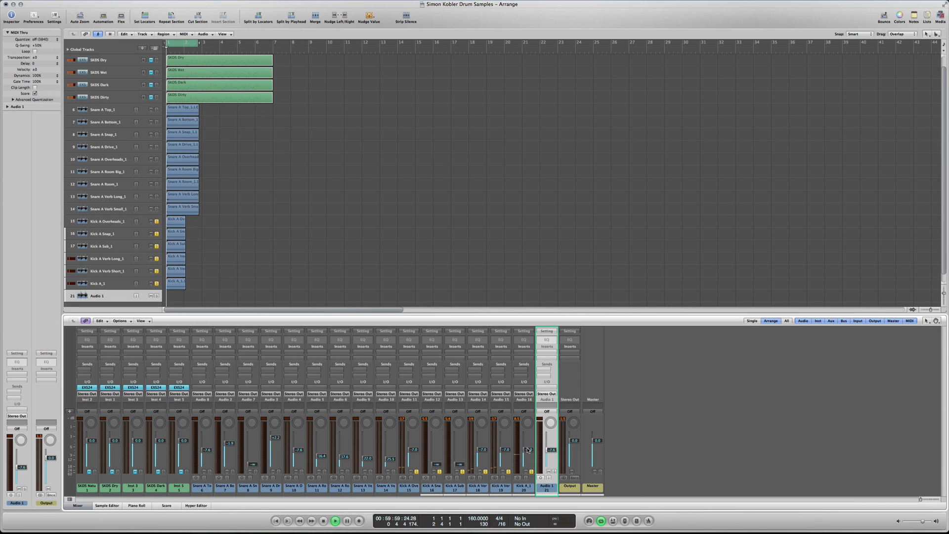
mouse_move(528, 449)
left_mouse_down()
mouse_move(437, 457)
mouse_move(505, 467)
mouse_move(530, 442)
left_mouse_up()
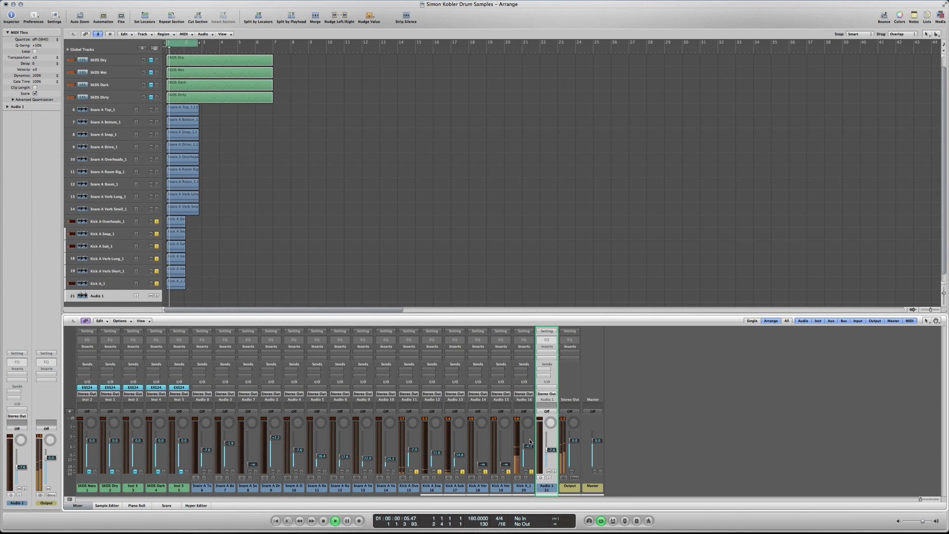
key("space")
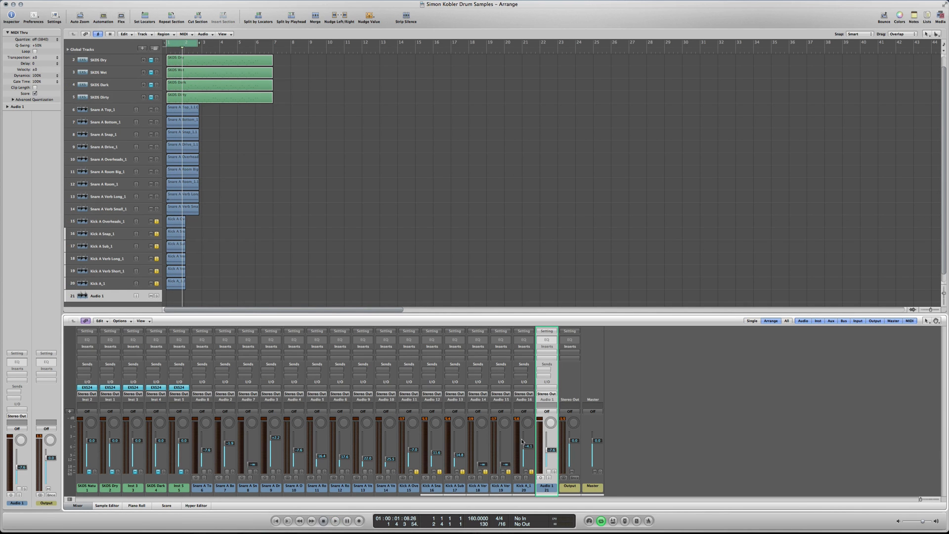
- Switch to Finder and collapse the Kick A, Kicks, Snares and Build Your Own Samples folders
key("ctrl+Up")
left_click(753, 241)
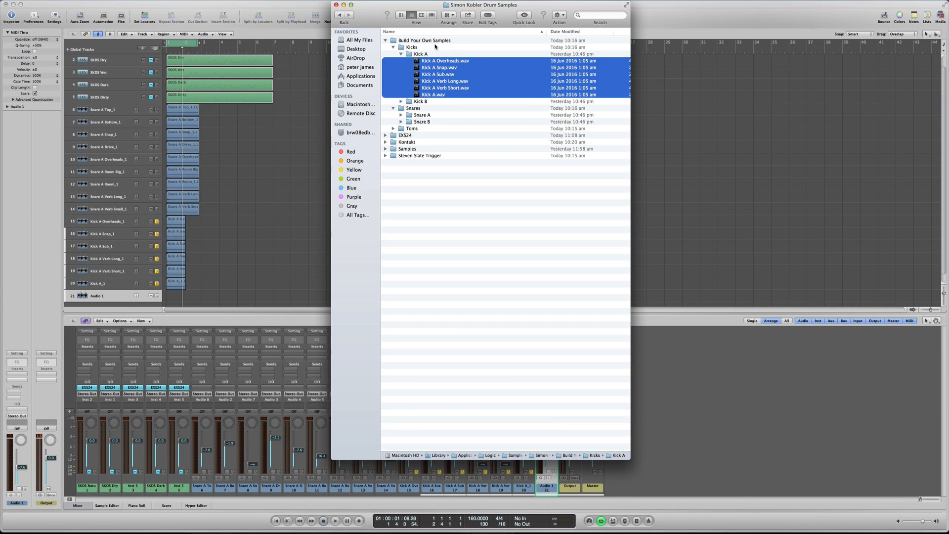
left_click(400, 54)
left_click(393, 47)
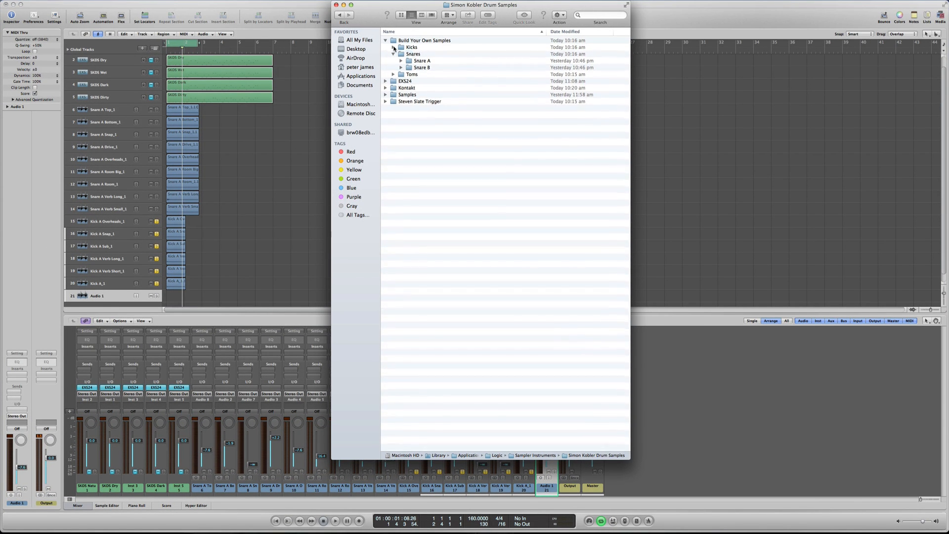
left_click(393, 54)
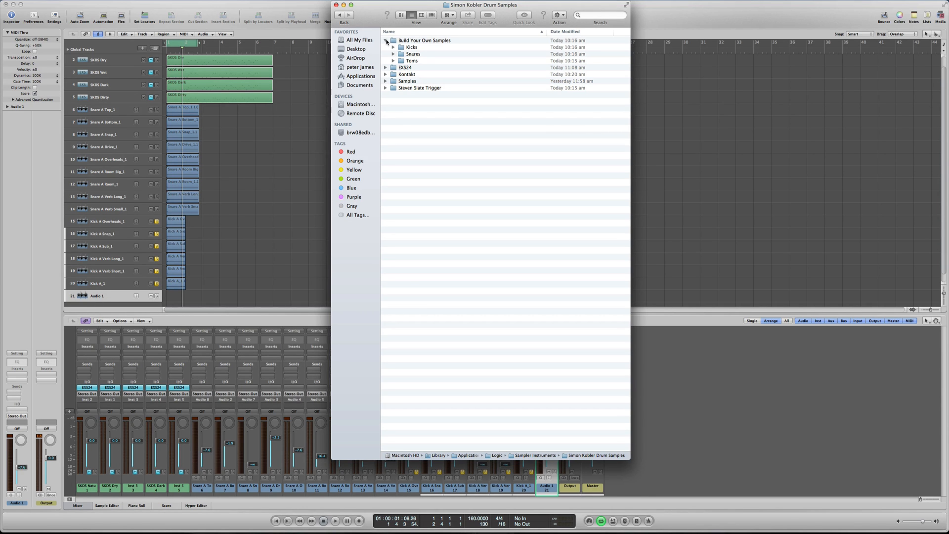
left_click(386, 40)
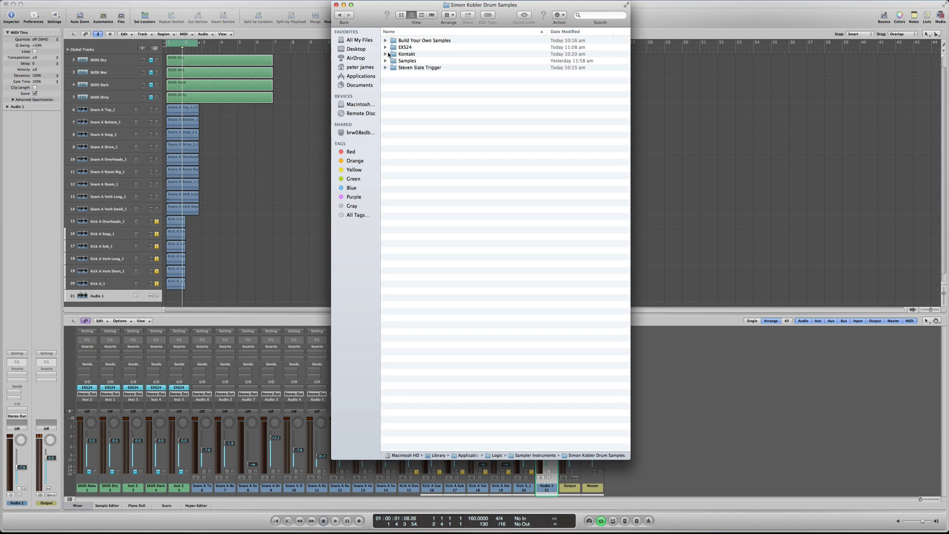
- Examine the Snare A Dry sample files inside the Samples folder's Snare A set, and collapse the folders again
left_click(385, 61)
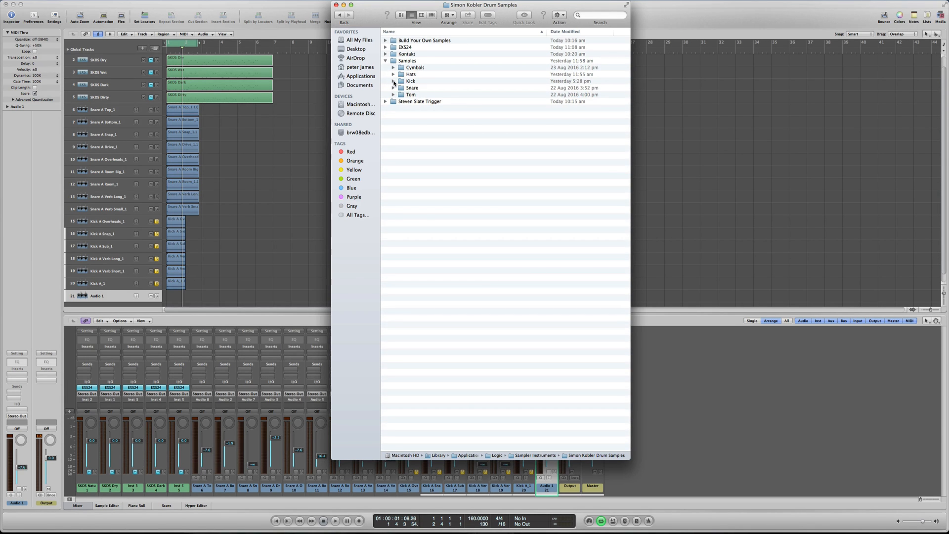
left_click(393, 88)
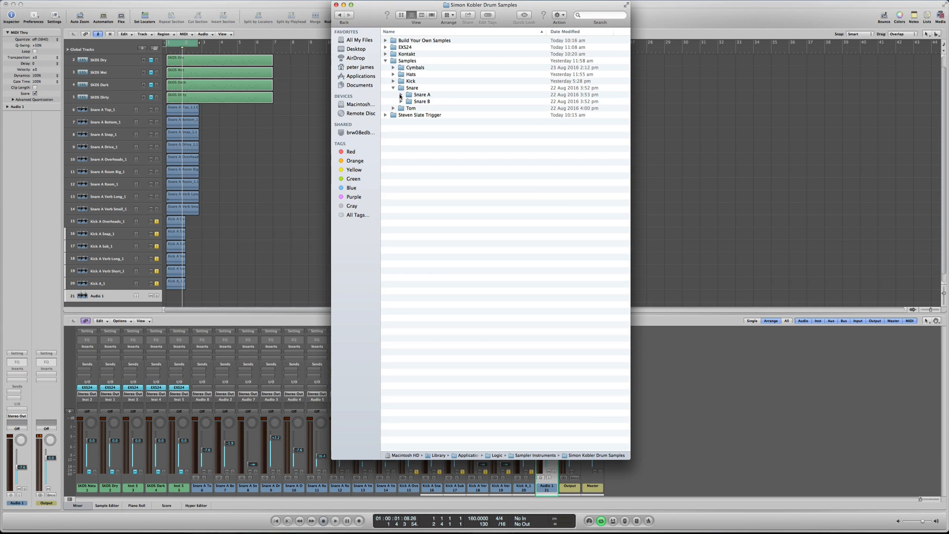
left_click(401, 95)
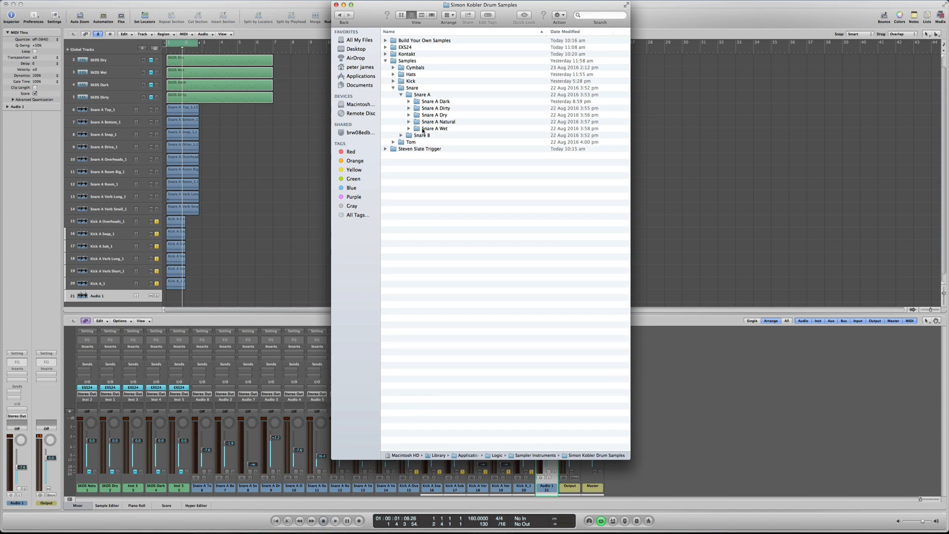
left_click(409, 115)
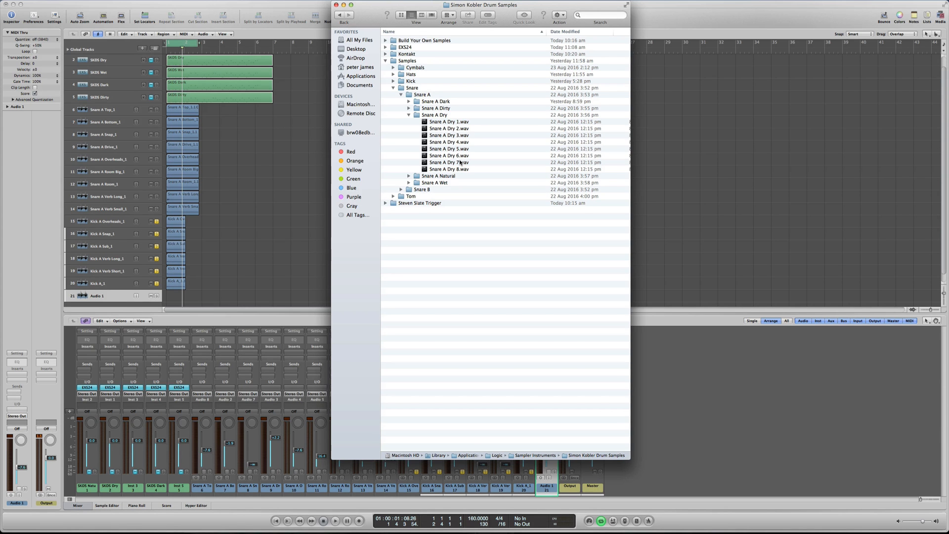
left_click(409, 115)
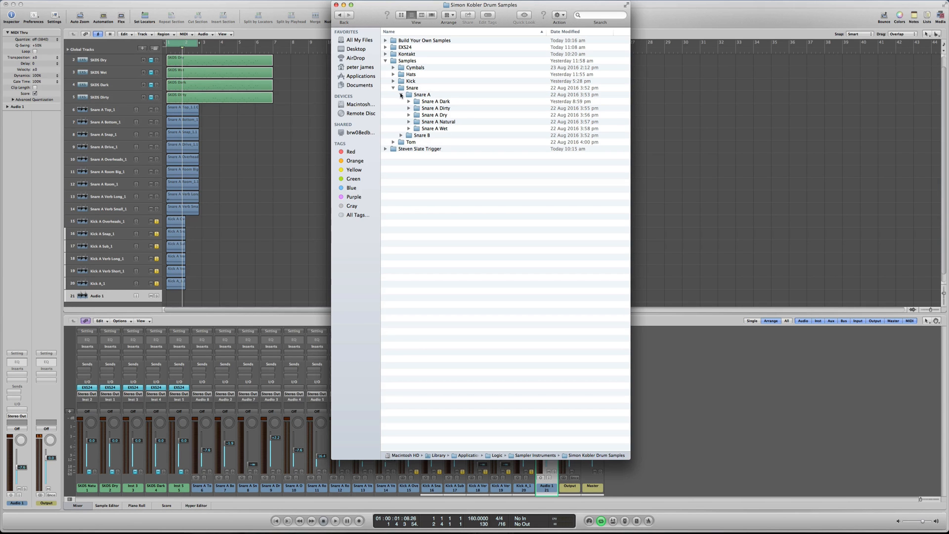
left_click(401, 95)
left_click(393, 88)
left_click(385, 60)
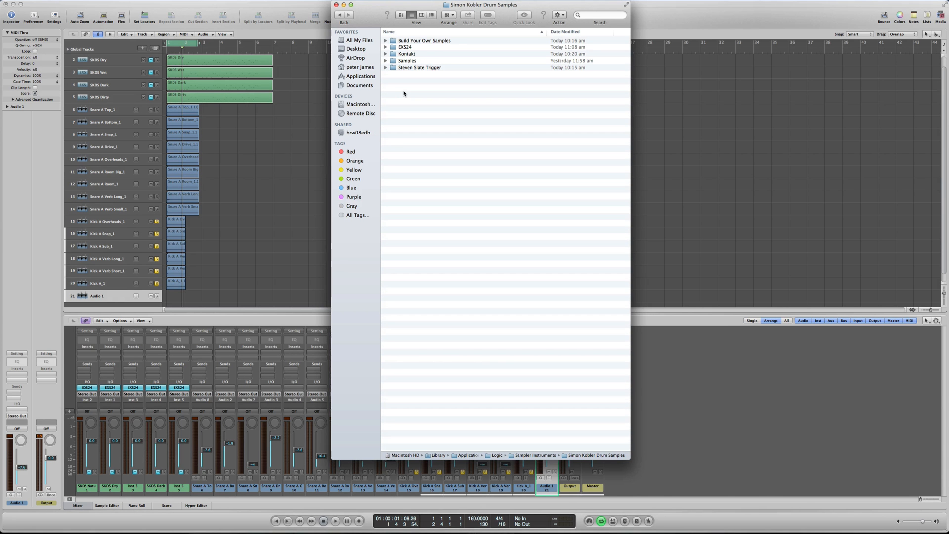